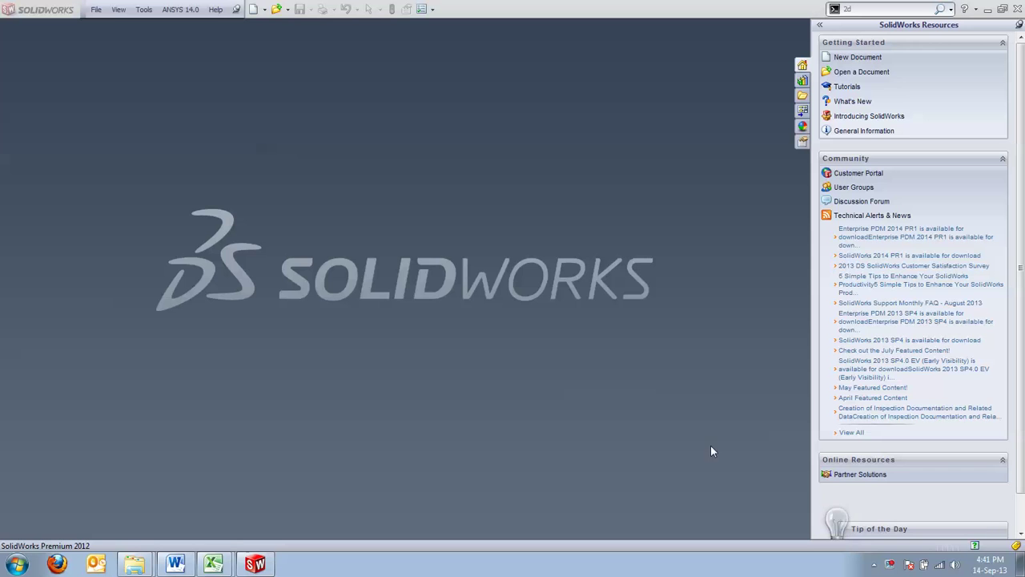
Change the last octet of the wireless connection's IPv4 address to 2 and confirm.
click(940, 564)
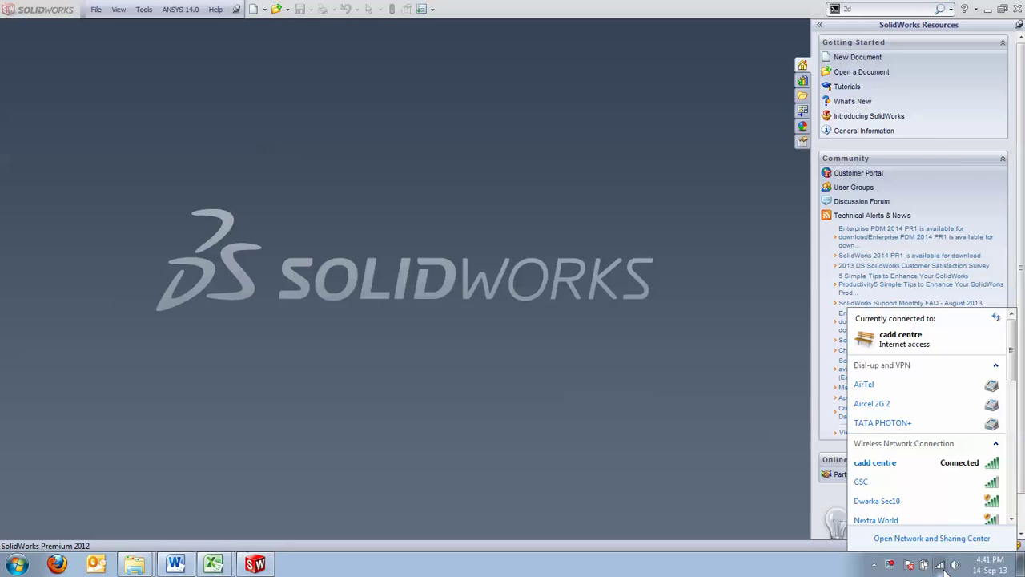
click(945, 539)
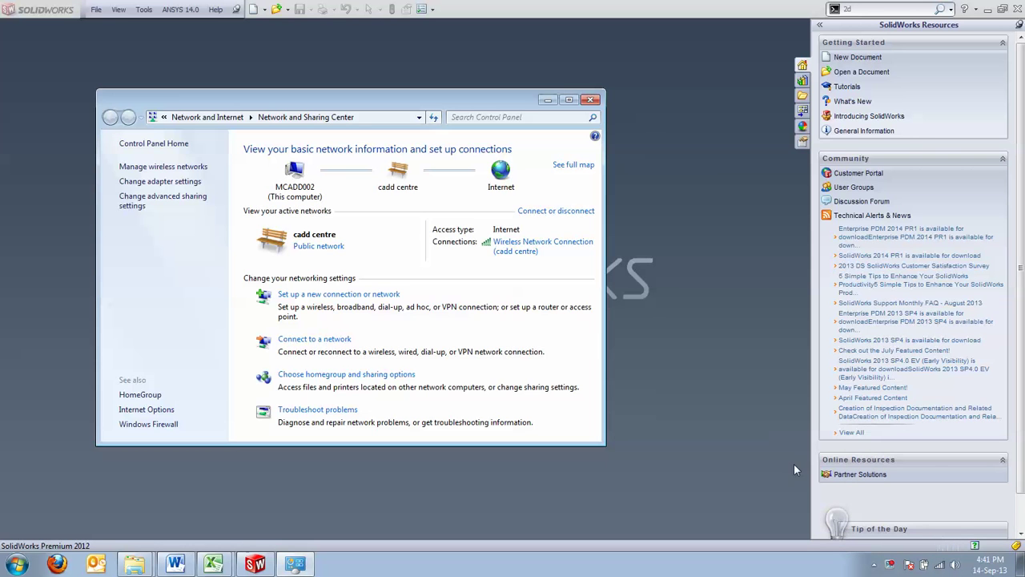
click(527, 251)
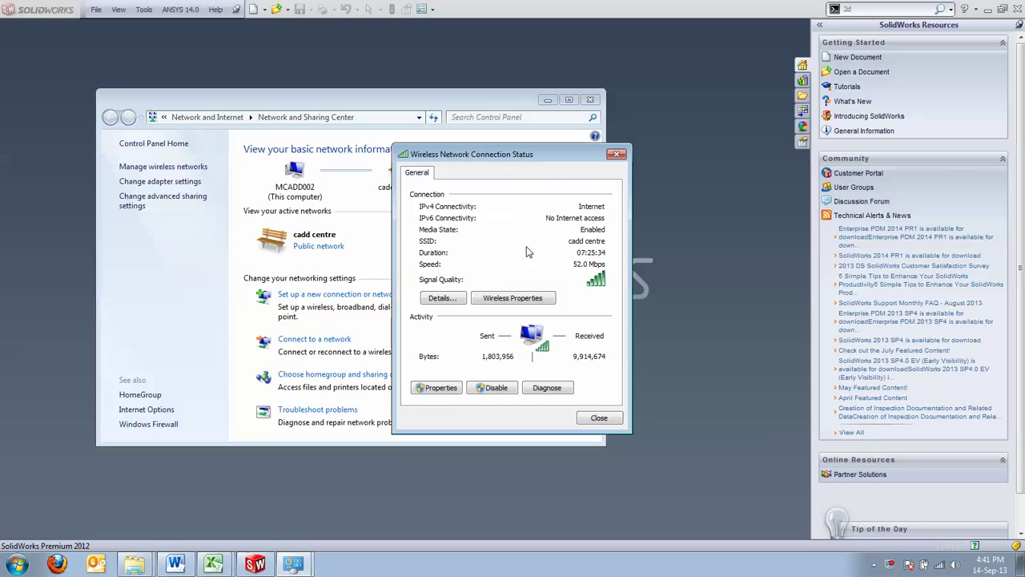
click(454, 384)
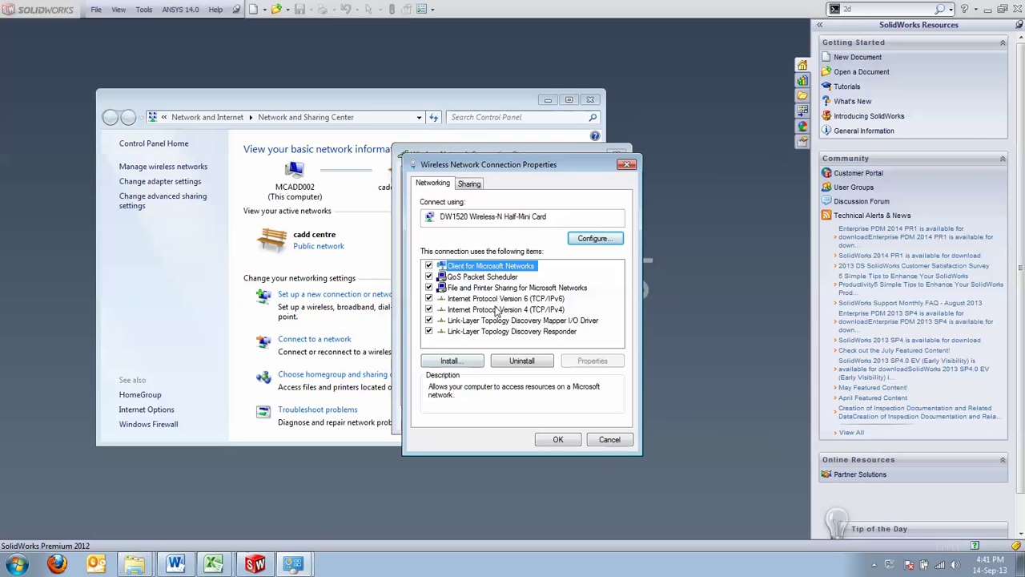
double_click(498, 309)
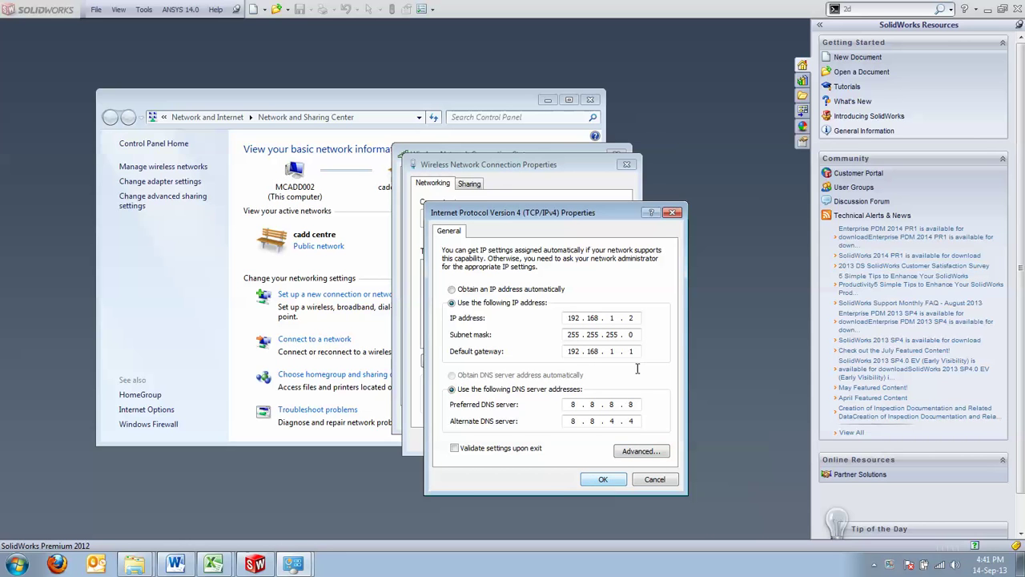
click(637, 319)
key(BackSpace)
text(255)
drag(639, 318, 627, 318)
text(2)
click(603, 479)
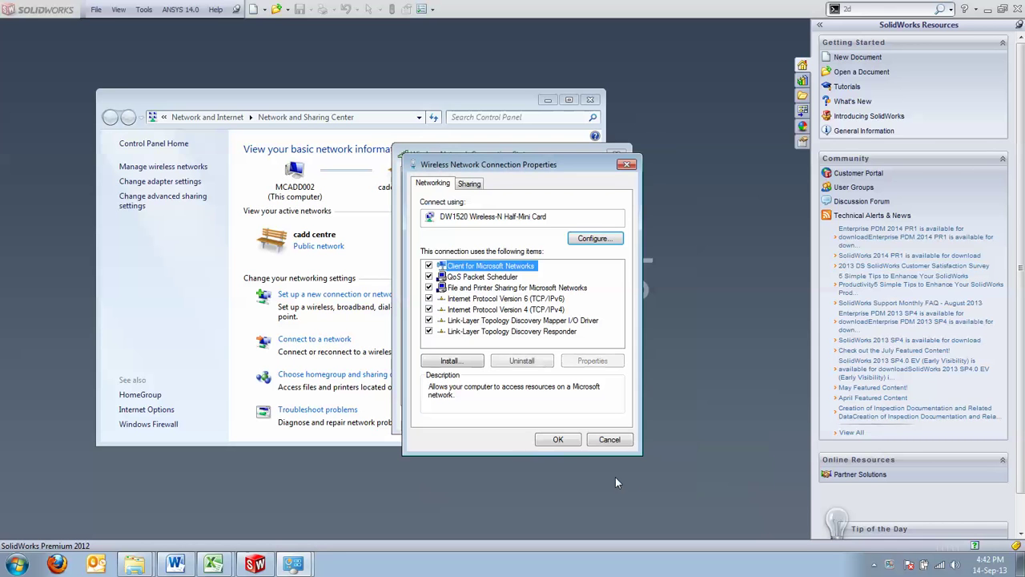
click(565, 440)
click(586, 425)
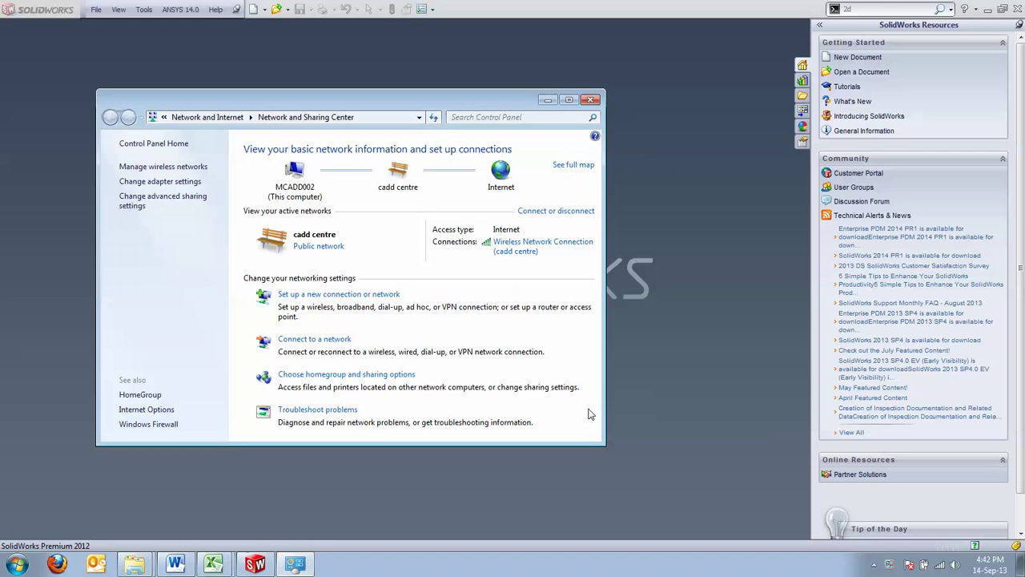
click(591, 100)
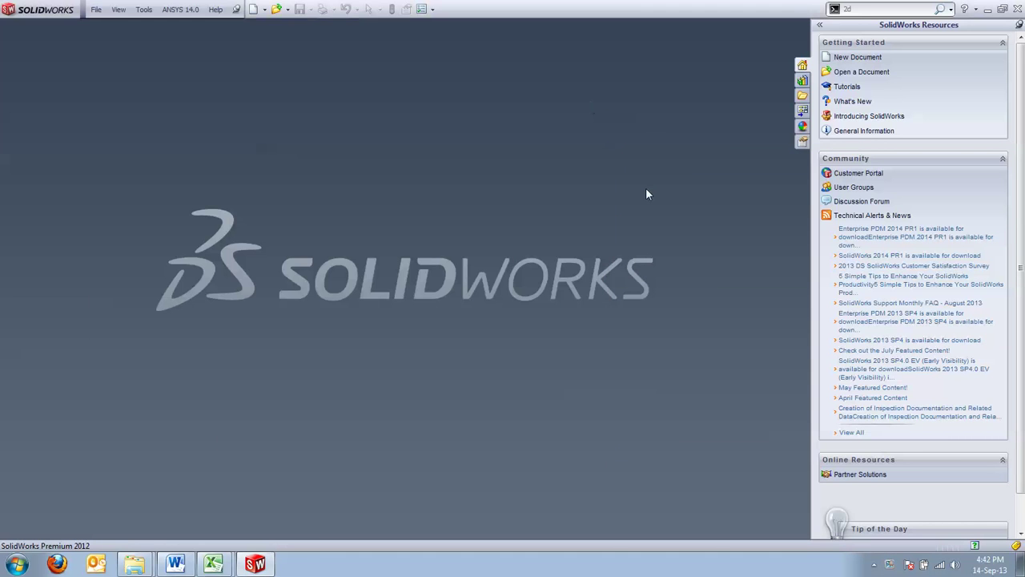
Ping 192.168.1.13 and 192.168.1.56 from a cmd command prompt.
key(super+r)
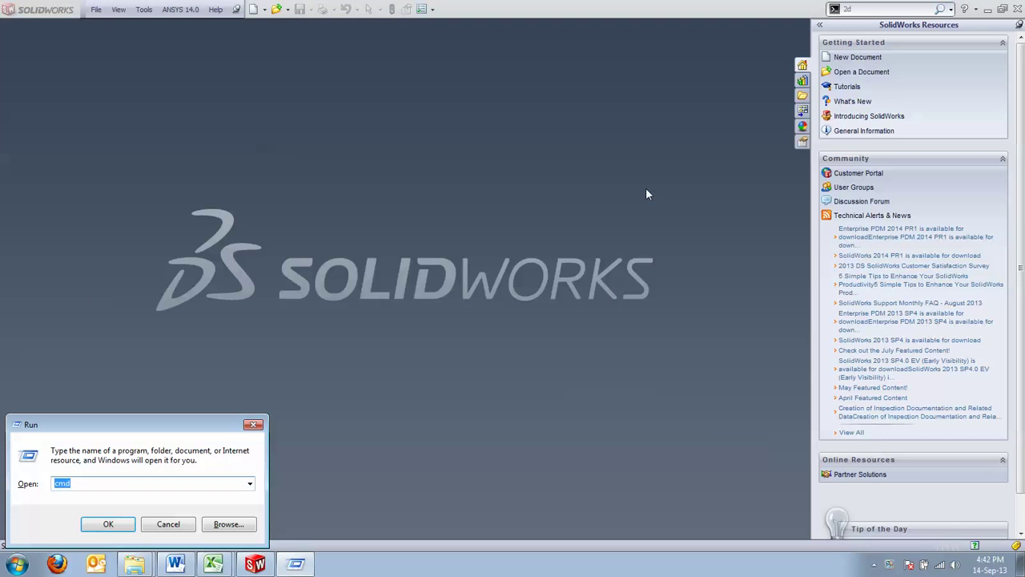
key(BackSpace)
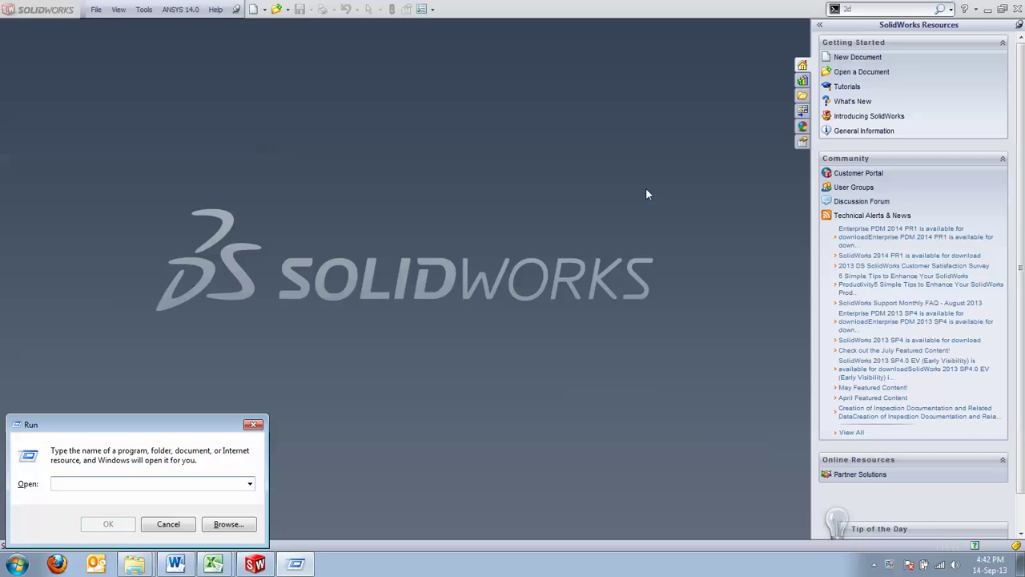
text(cmd)
key(Return)
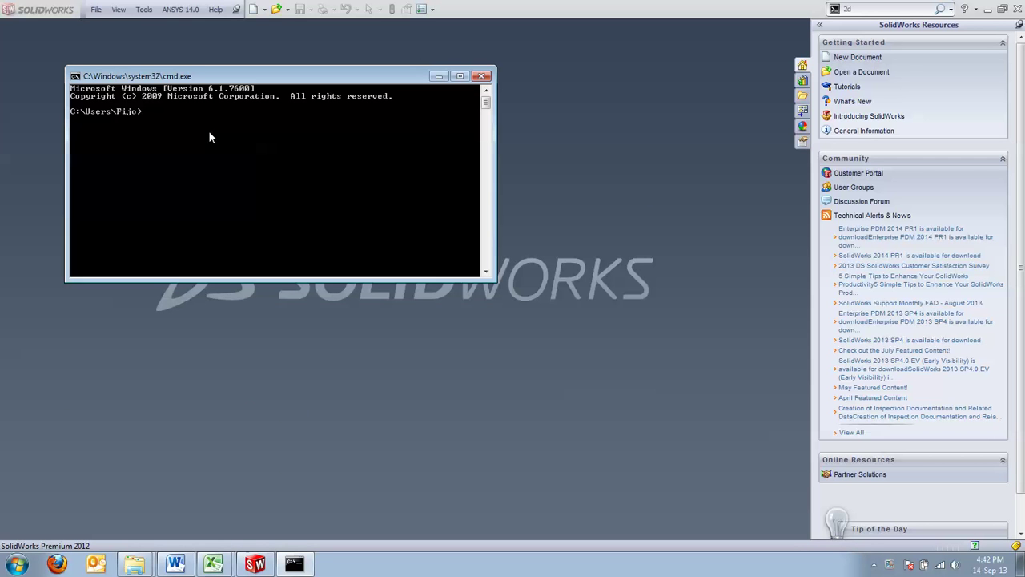
text(pi)
text(ng 192.168.1.13)
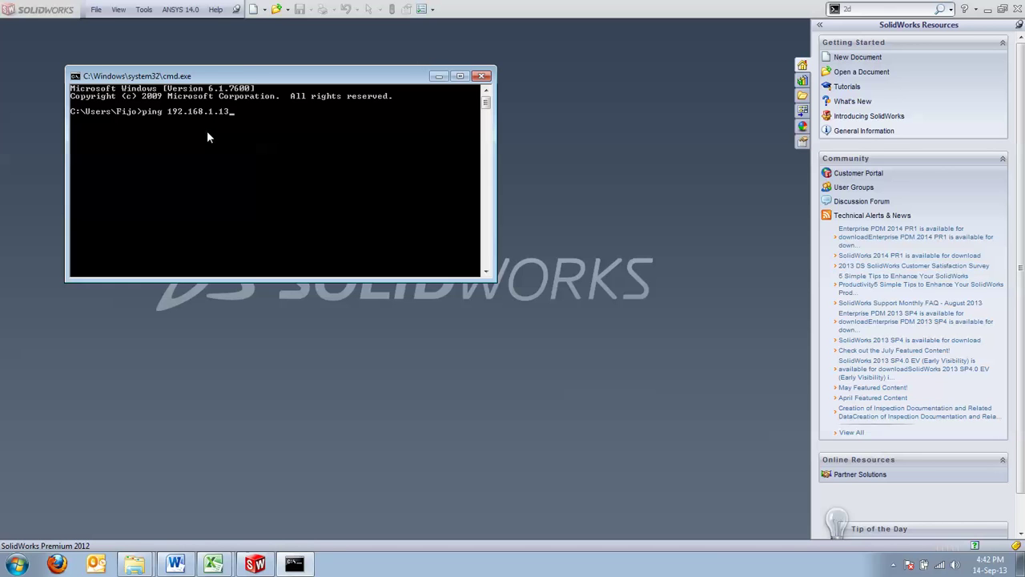
key(Return)
text(ping)
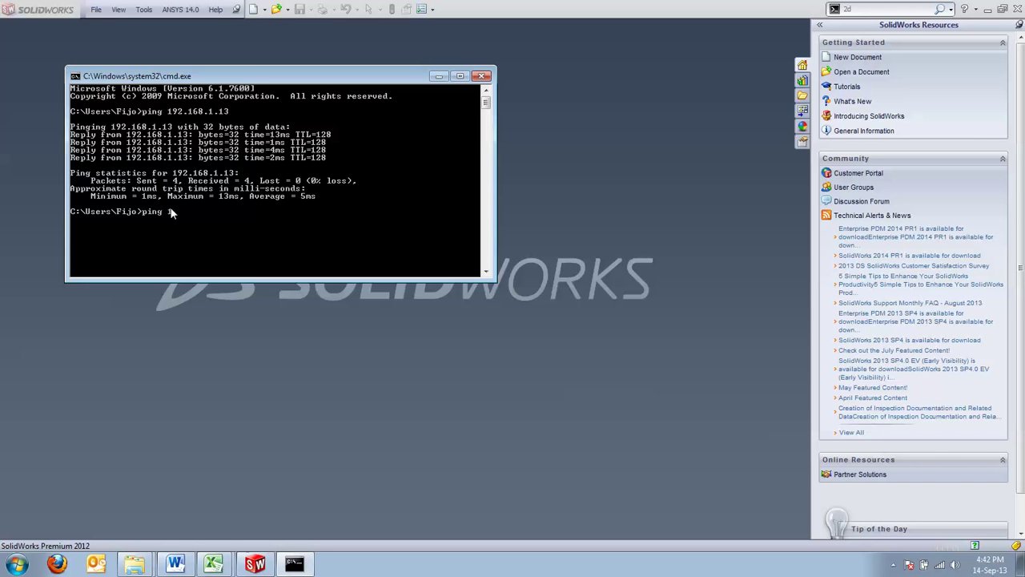
text(192.168.1.56)
key(Return)
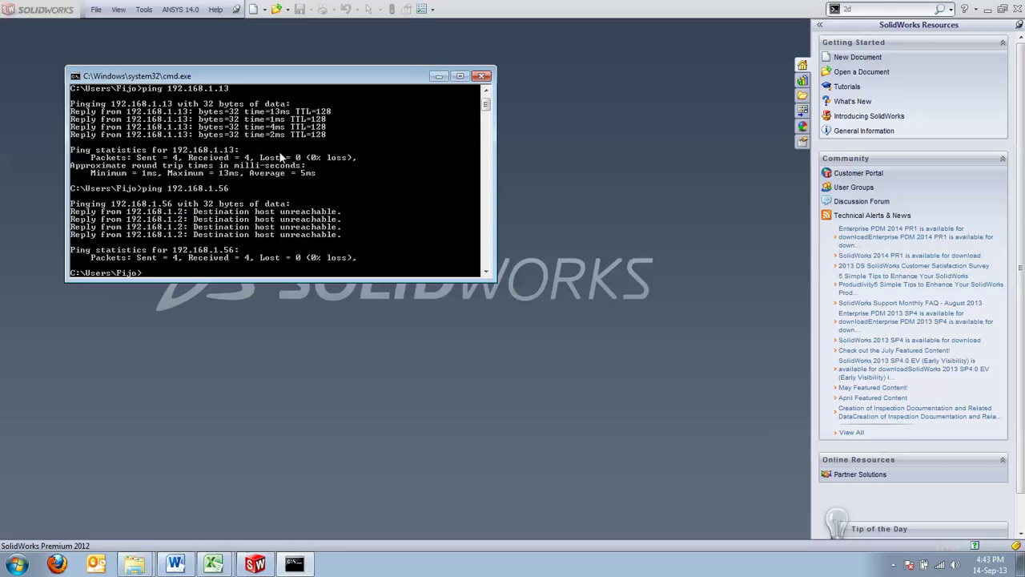
scroll(246, 167, up, 1)
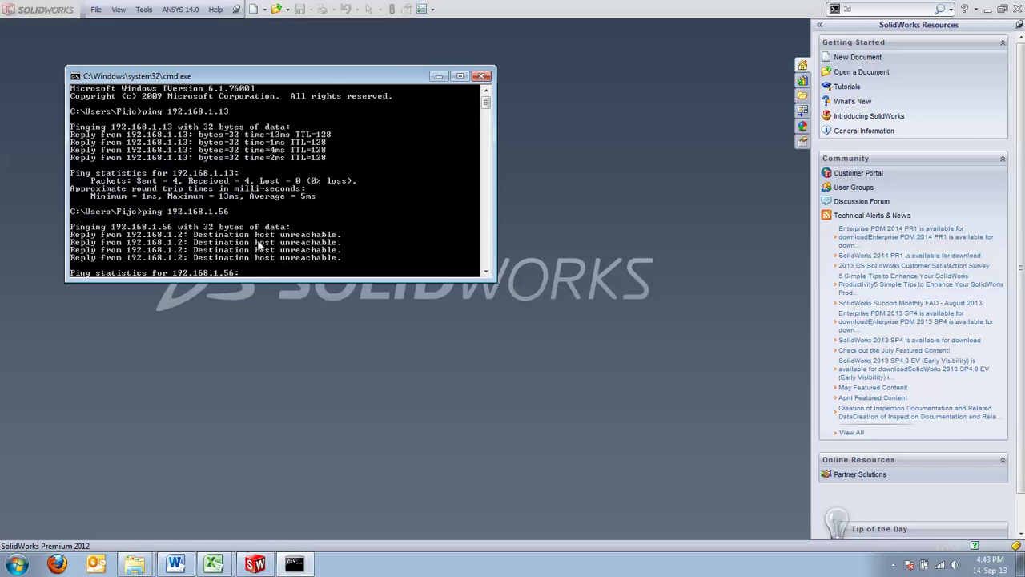
scroll(259, 240, down, 6)
click(482, 77)
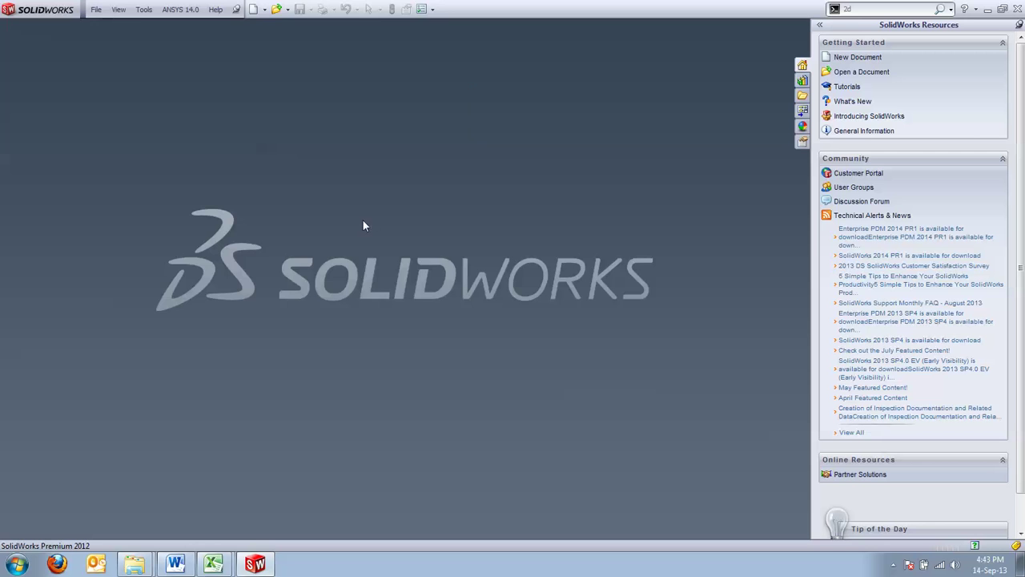
Find 'fire' in Control Panel and turn Windows Firewall off for both network types.
click(17, 564)
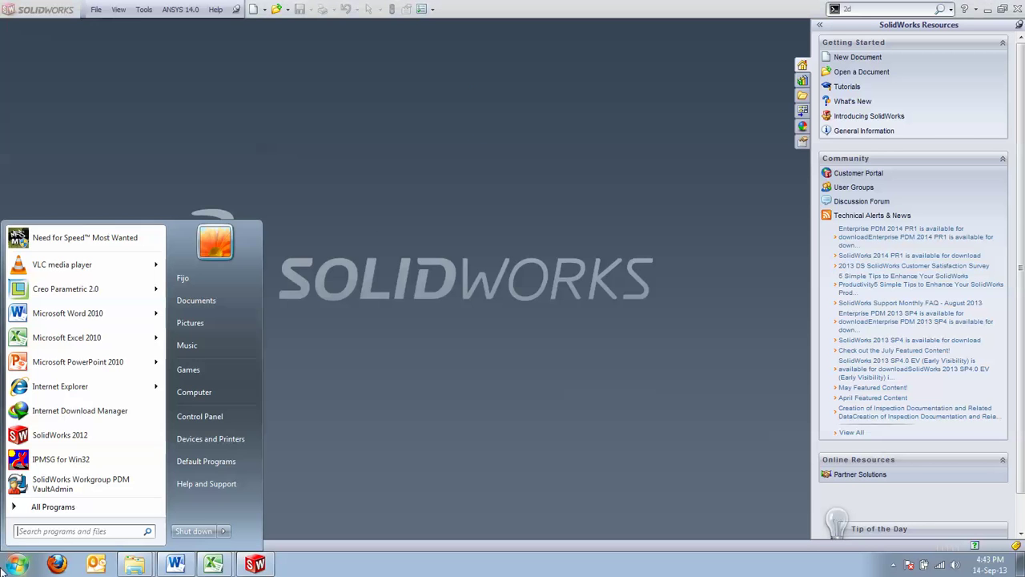
click(215, 429)
click(533, 116)
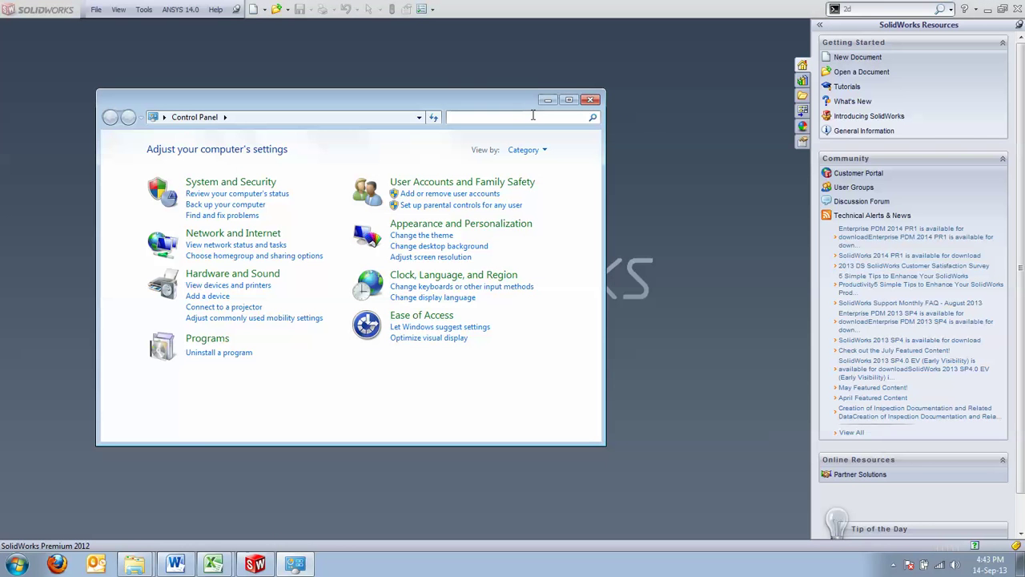
text(fire)
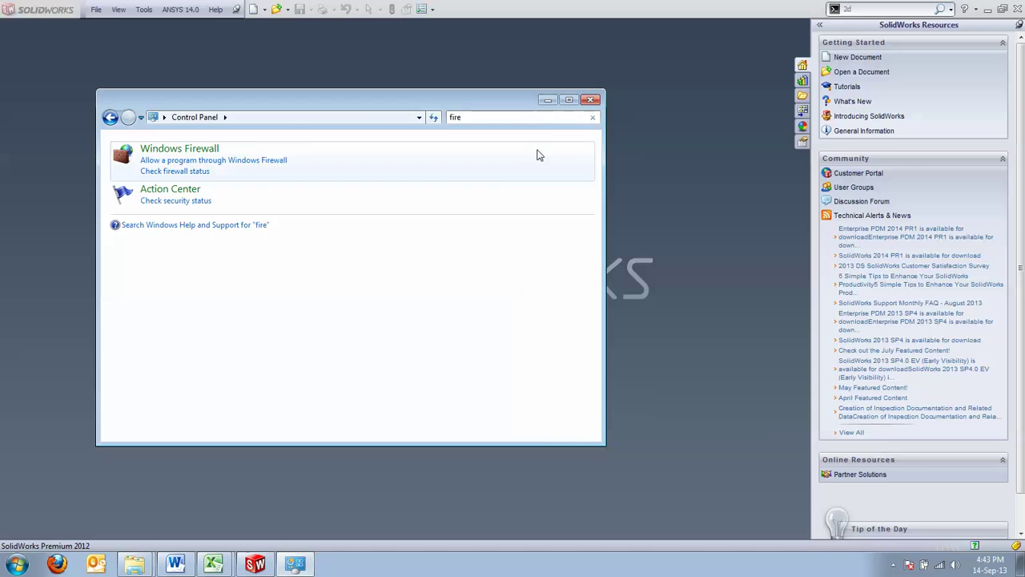
click(208, 154)
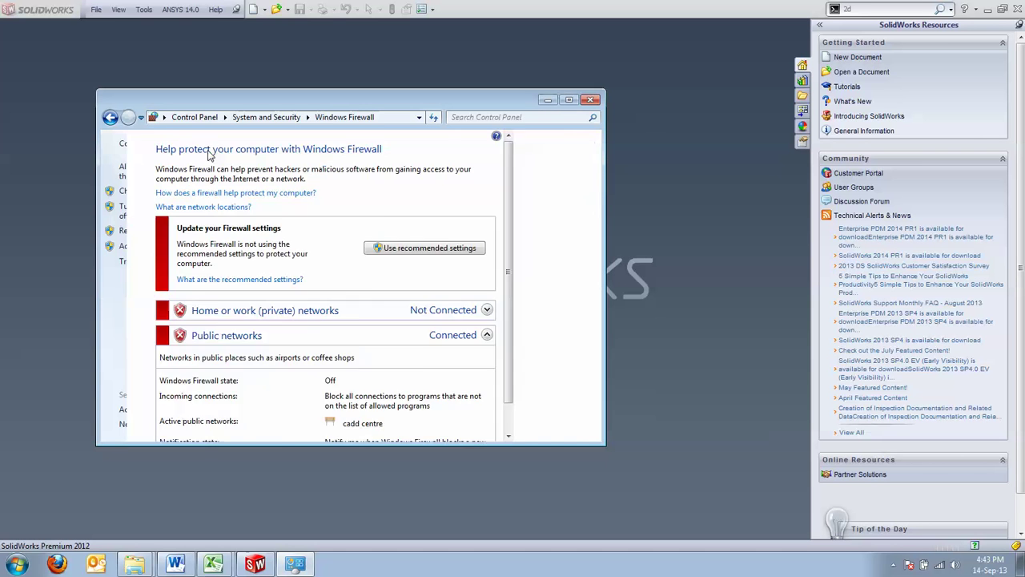
click(184, 209)
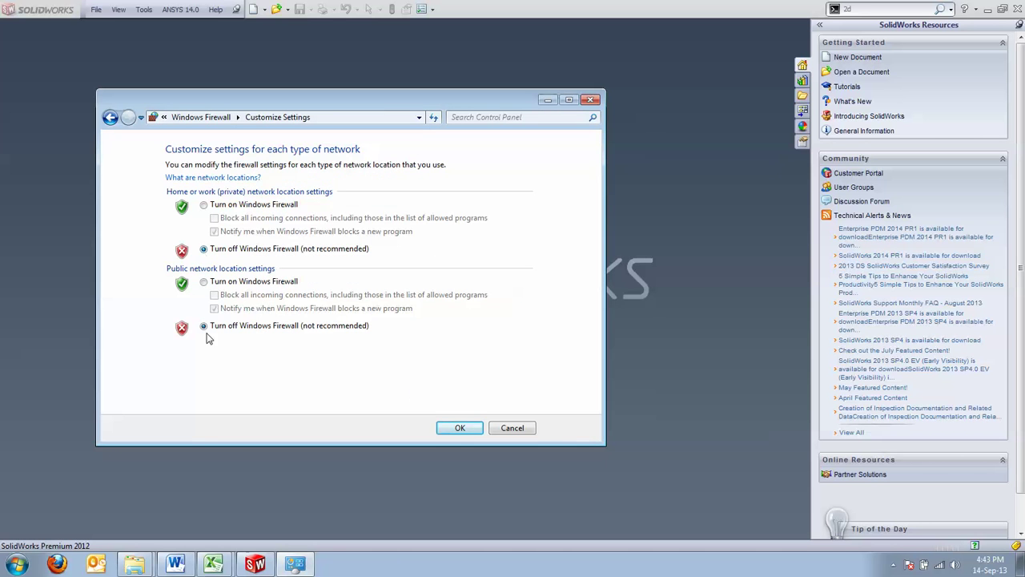
click(460, 427)
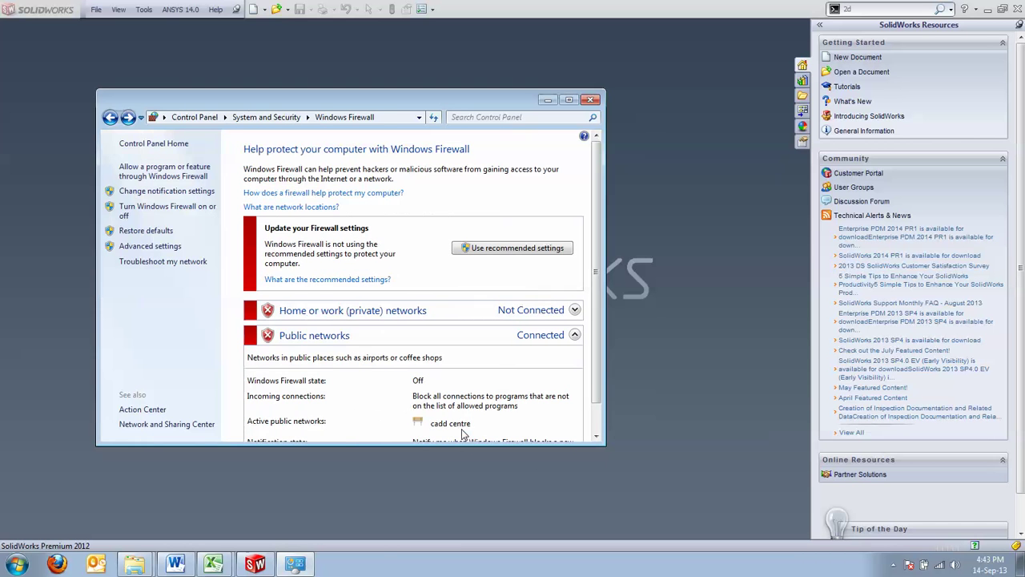
click(597, 101)
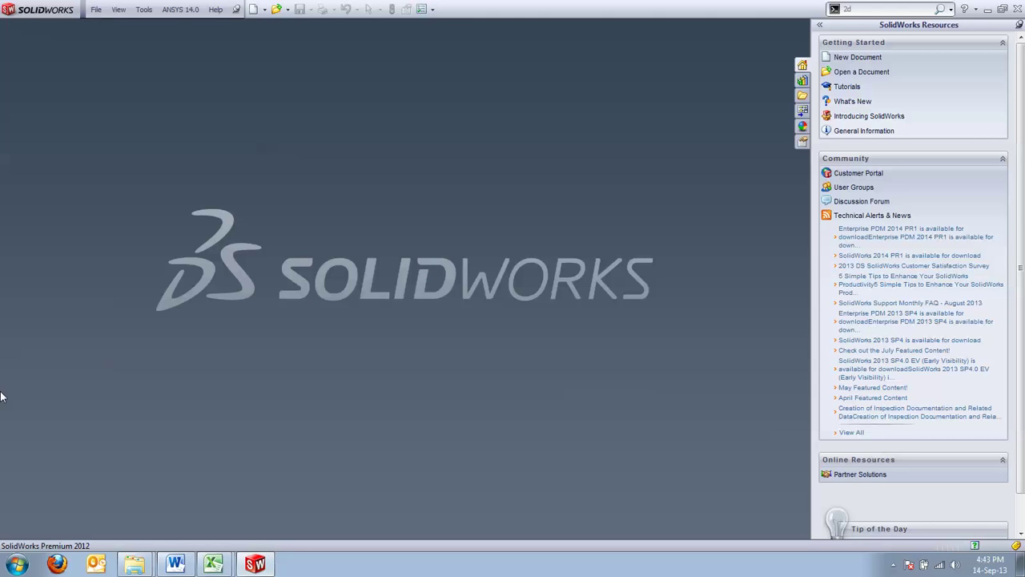
Launch SolidWorks Workgroup PDM VaultAdmin from All Programs > SolidWorks 2012.
click(17, 562)
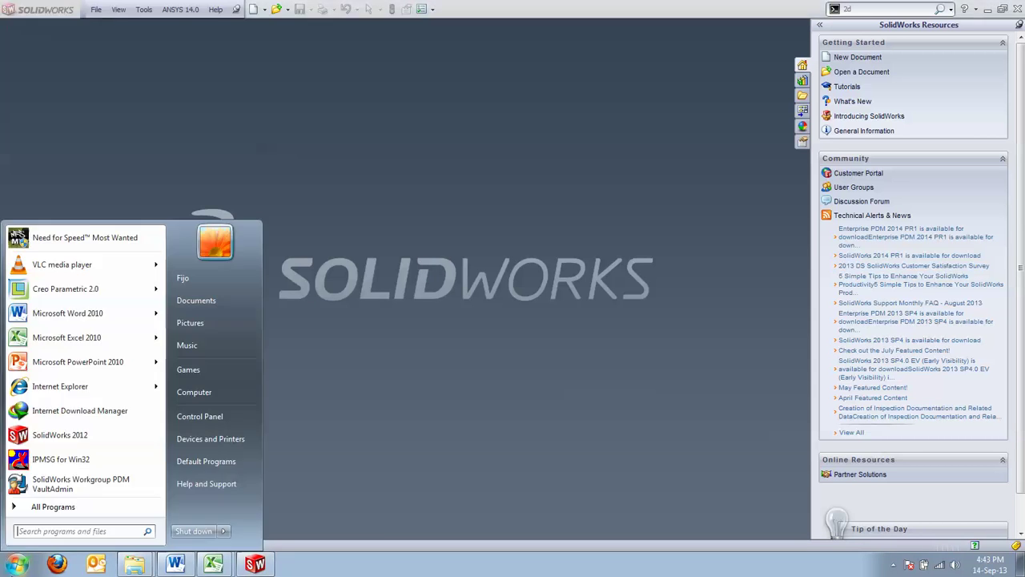
click(53, 506)
scroll(75, 450, down, 4)
scroll(73, 453, down, 1)
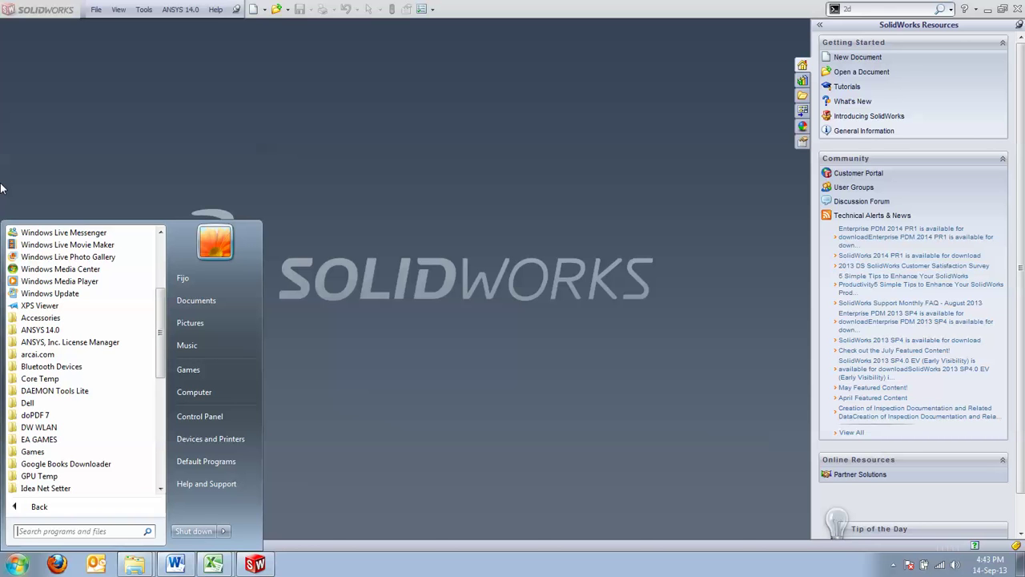
scroll(105, 392, down, 4)
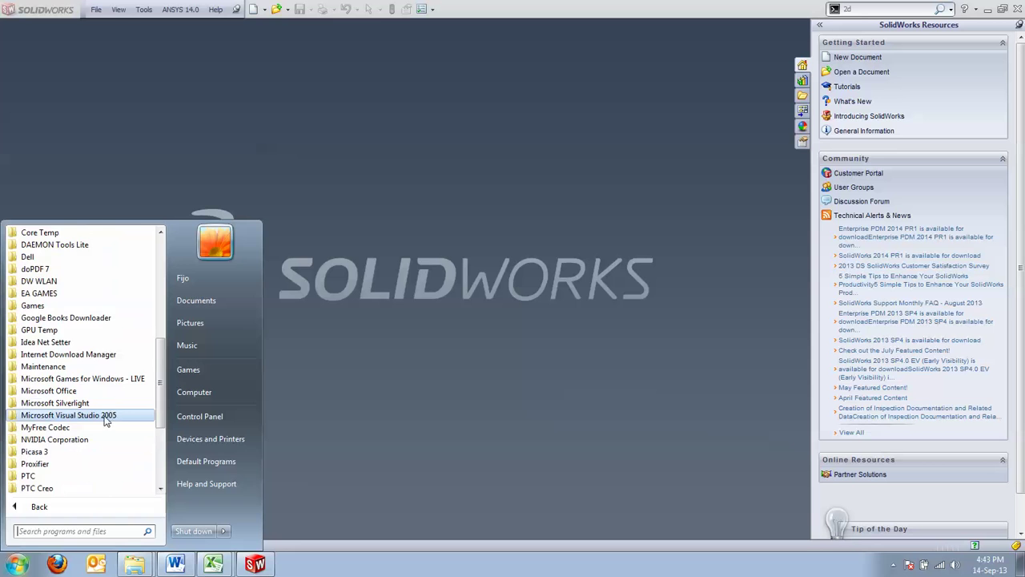
scroll(106, 421, down, 1)
scroll(106, 432, down, 3)
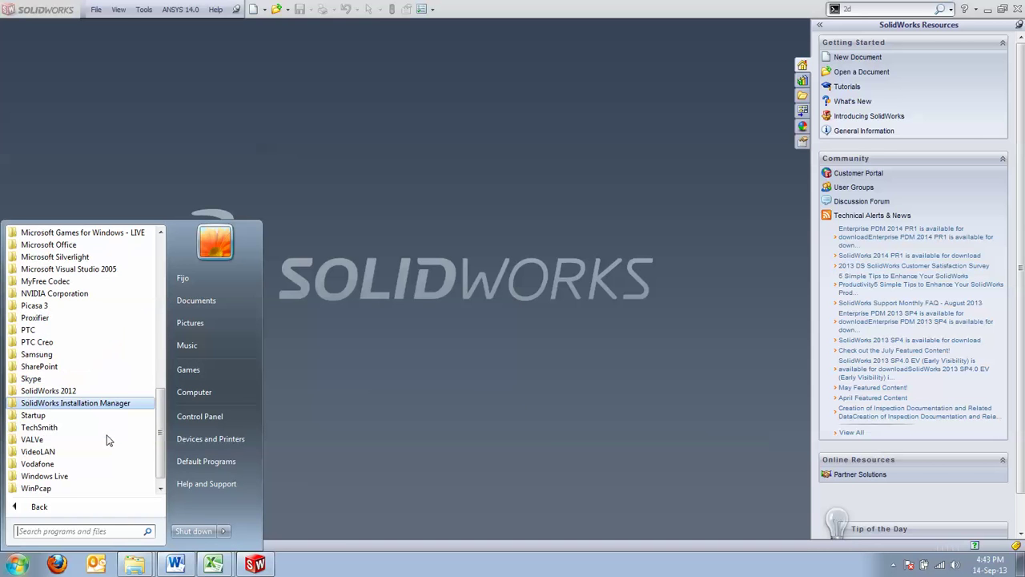
click(112, 391)
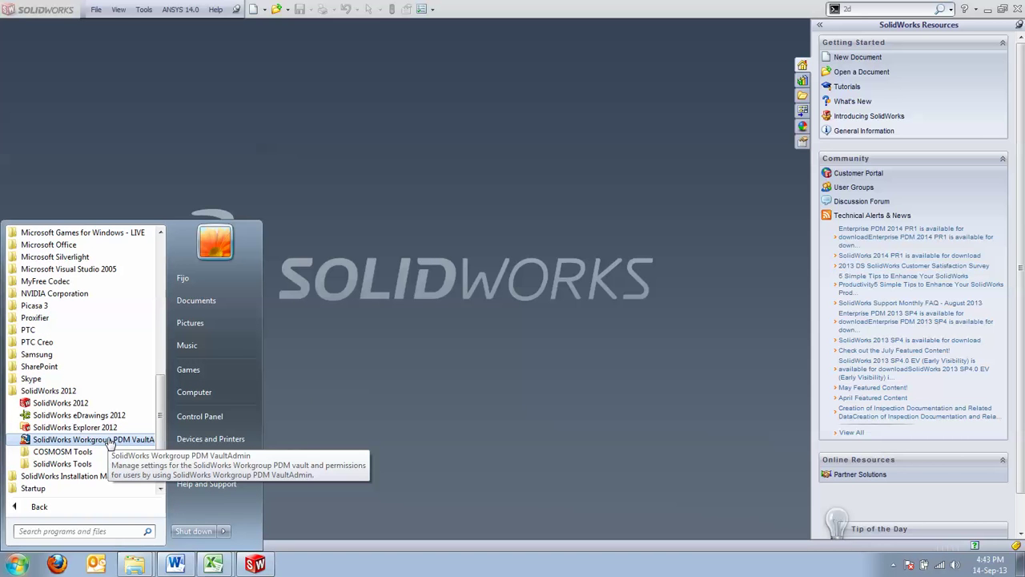
click(110, 440)
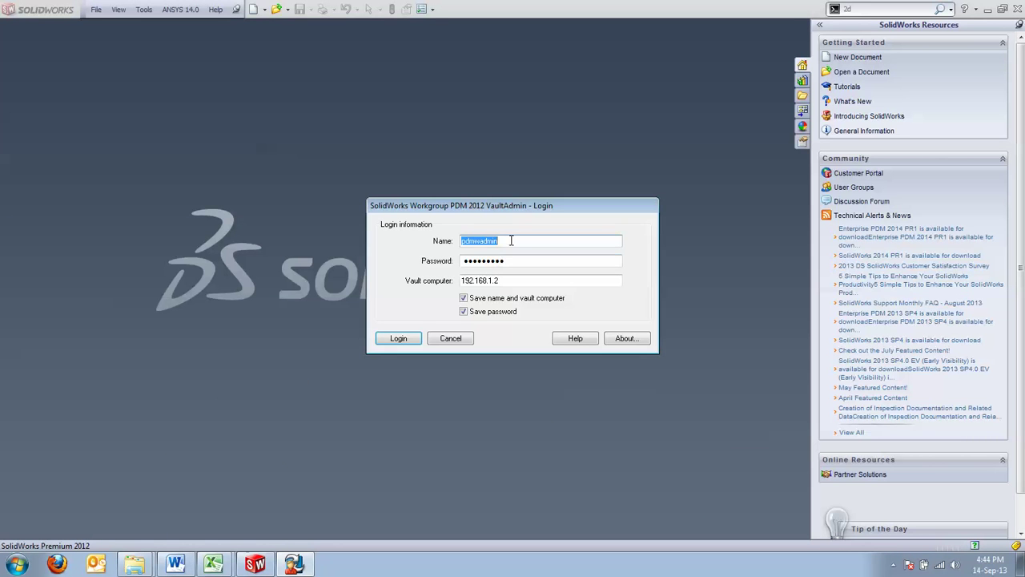
Log in to VaultAdmin at vault computer 192.168.1.2 and show the Users and Groups page.
drag(505, 261, 383, 275)
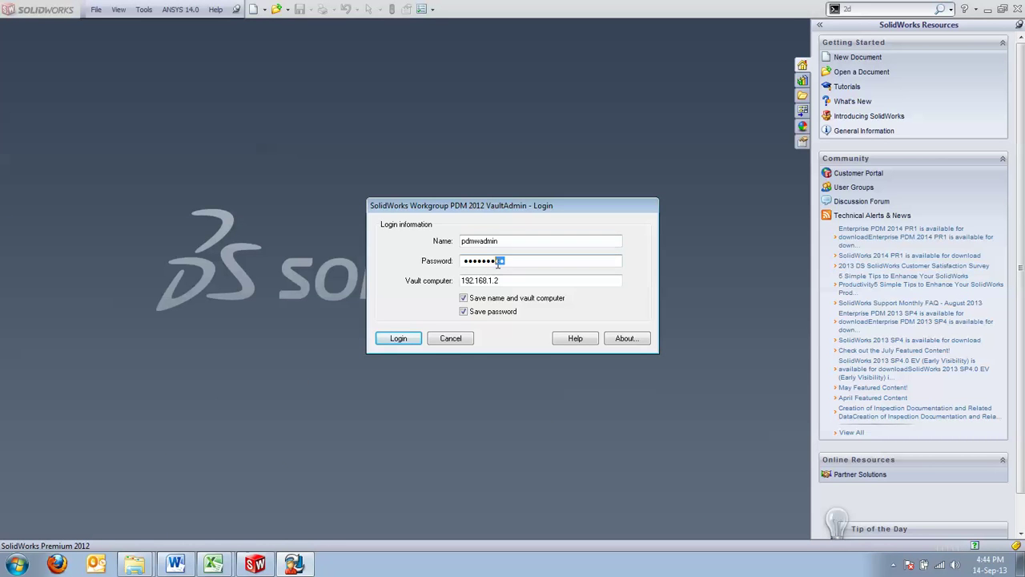
click(514, 260)
click(515, 280)
drag(515, 280, 434, 292)
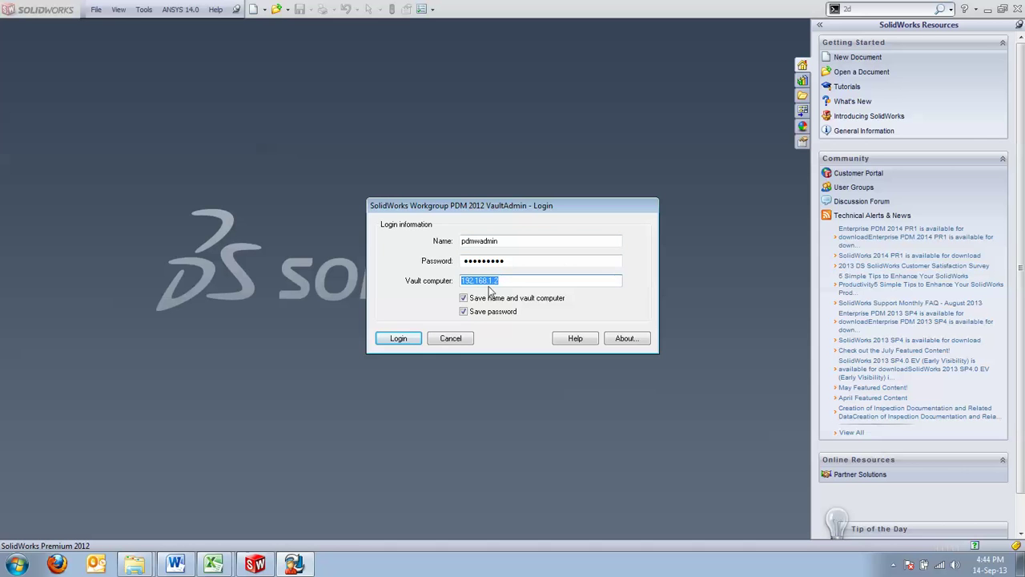
click(412, 341)
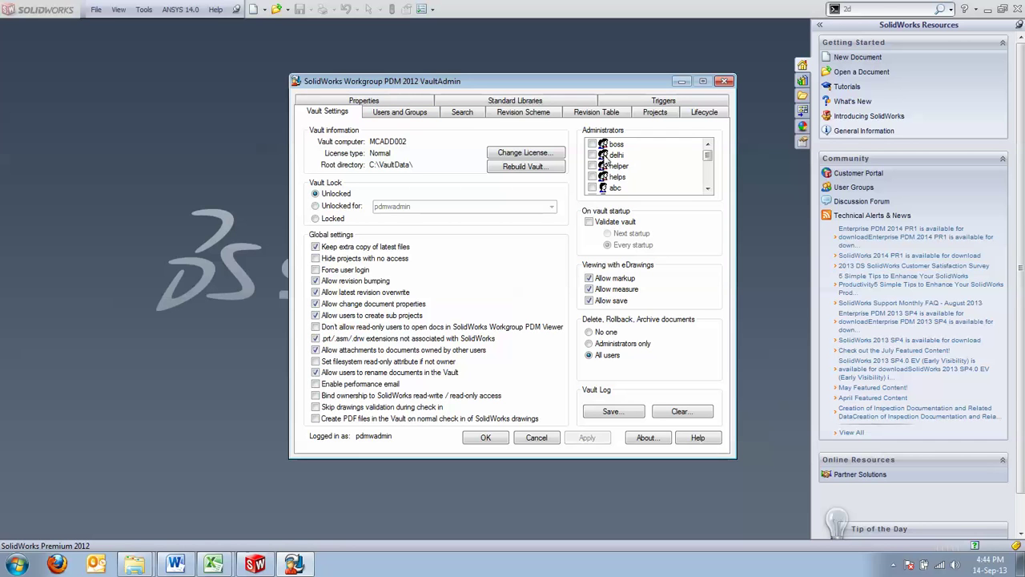
scroll(607, 157, down, 3)
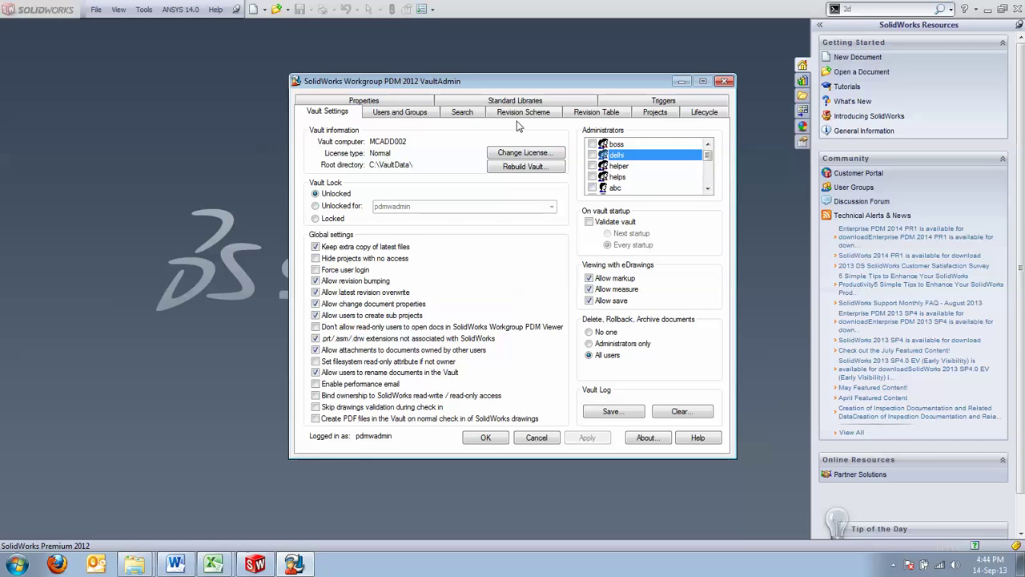
click(432, 115)
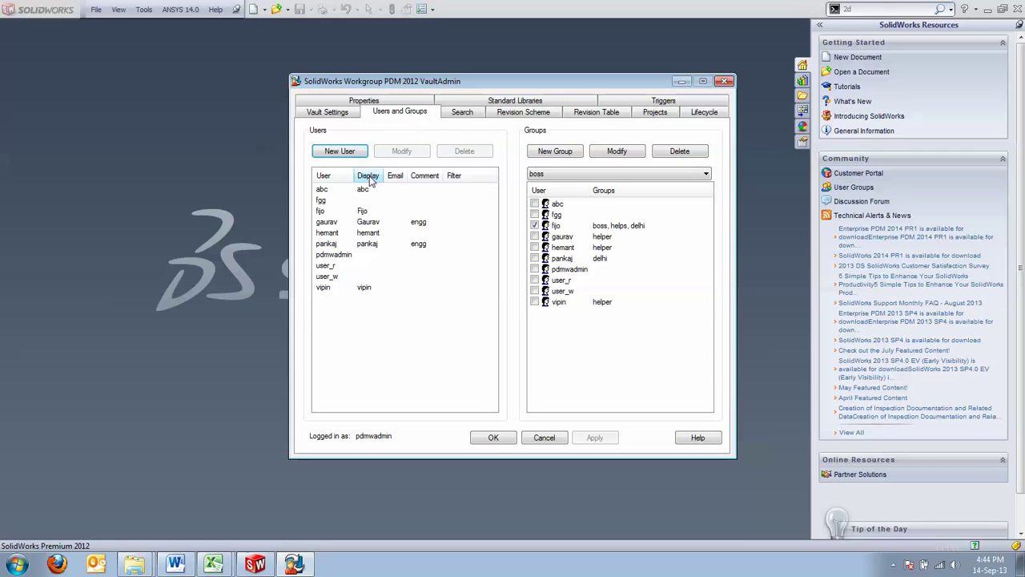
Create a new vault user with a user name, password and matching display name.
click(335, 151)
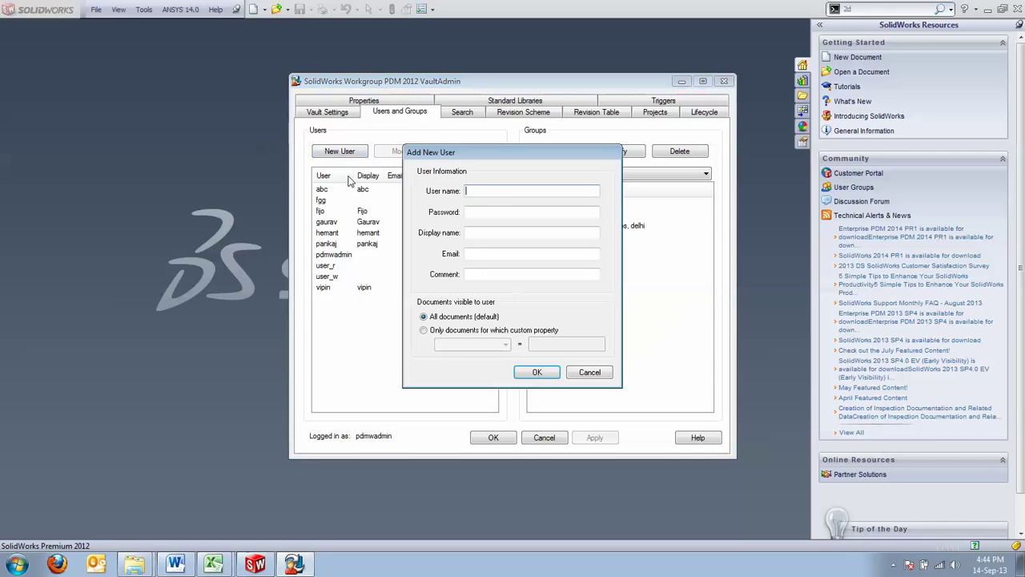
text(ab)
text(c)
key(BackSpace)
key(BackSpace)
text(ika)
click(505, 212)
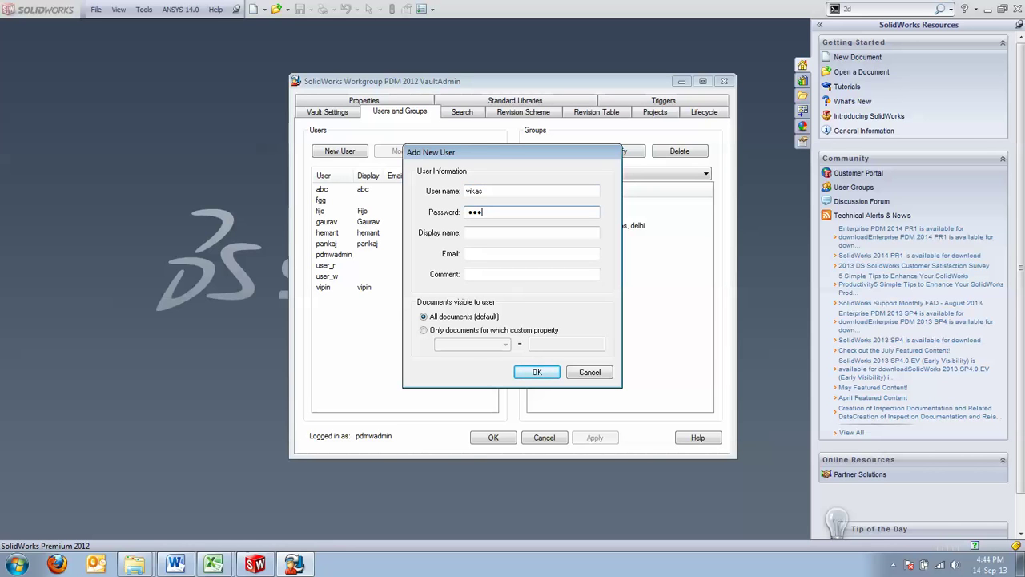
click(520, 233)
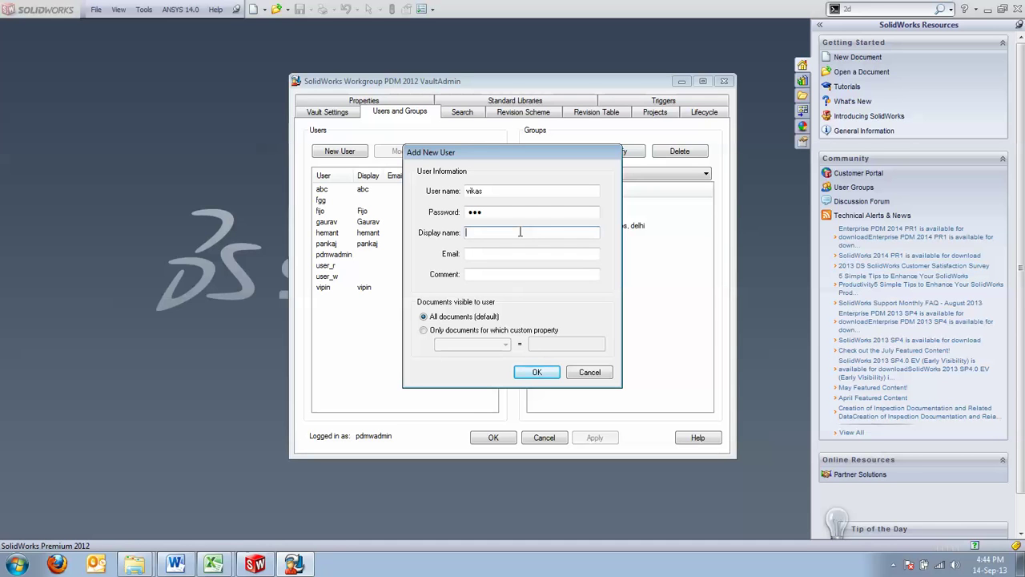
click(532, 253)
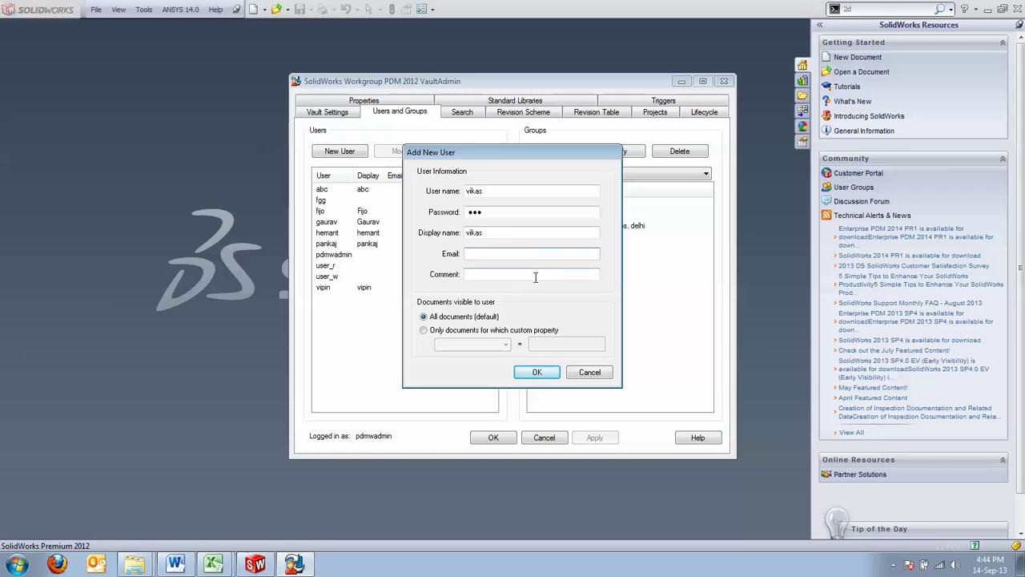
click(536, 276)
click(550, 371)
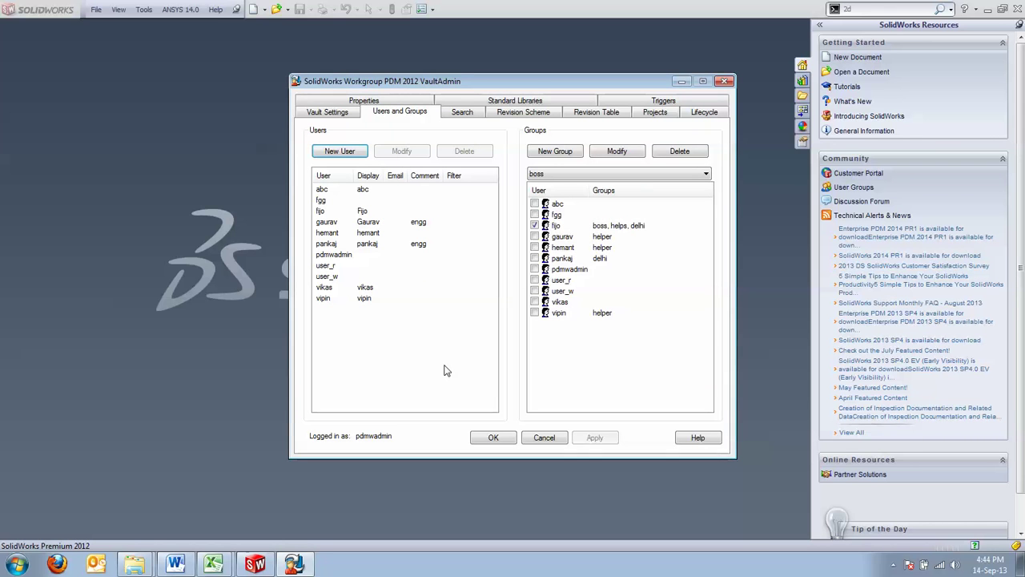
click(376, 287)
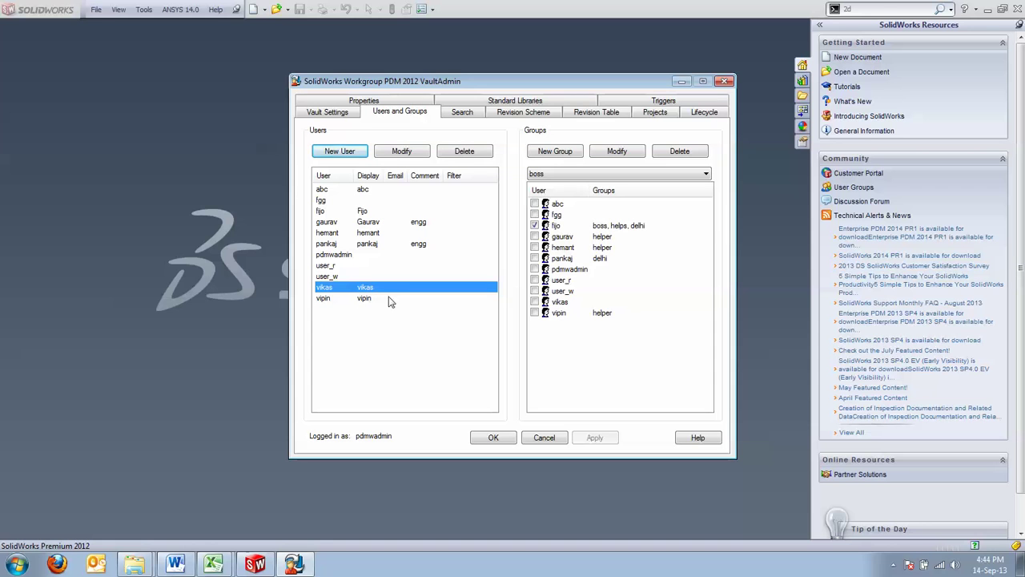
click(646, 369)
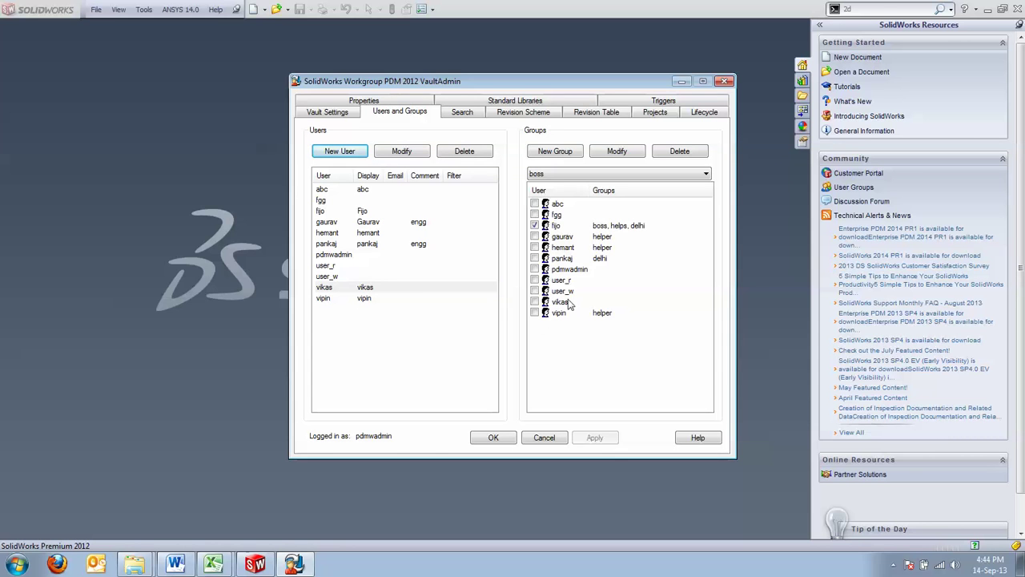
Create the honda group, tick the new user and another member, and apply the changes.
click(559, 152)
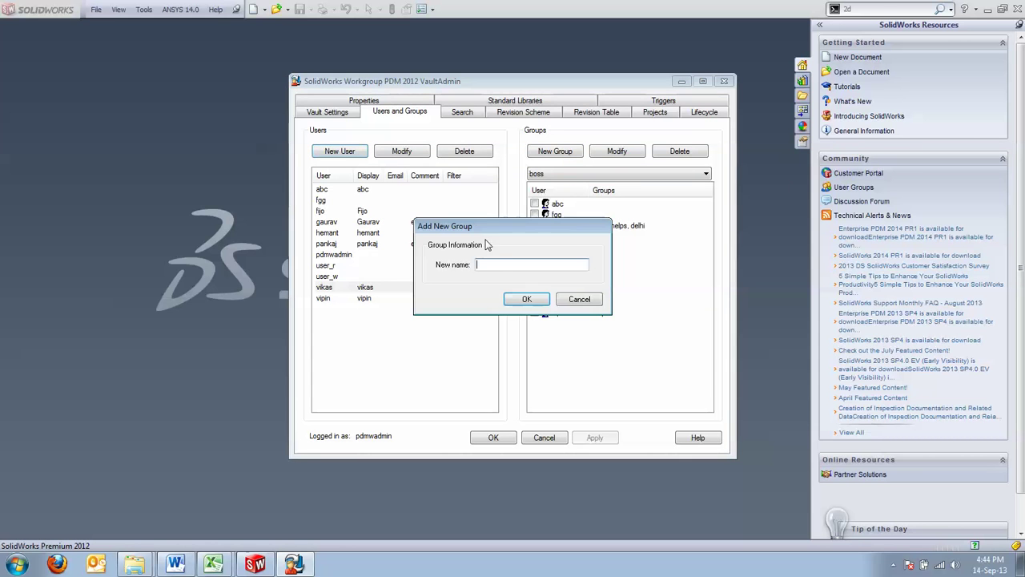
text(hon)
text(da)
click(526, 300)
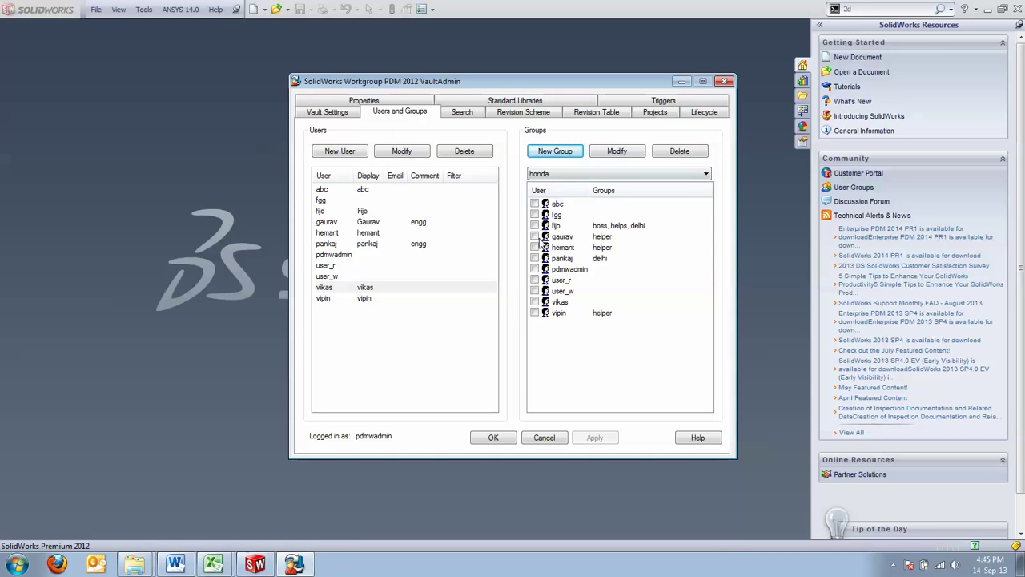
click(535, 301)
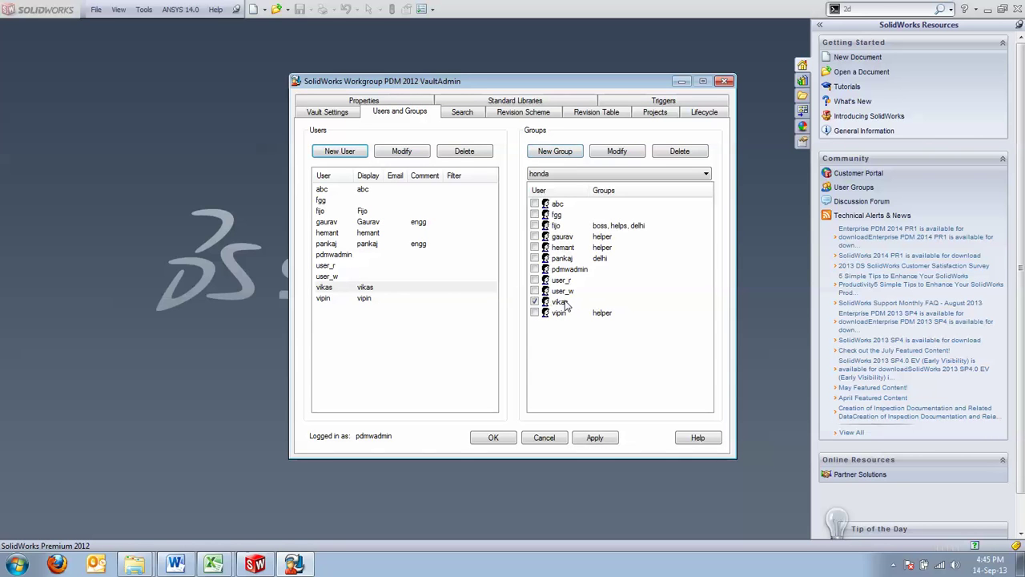
click(535, 258)
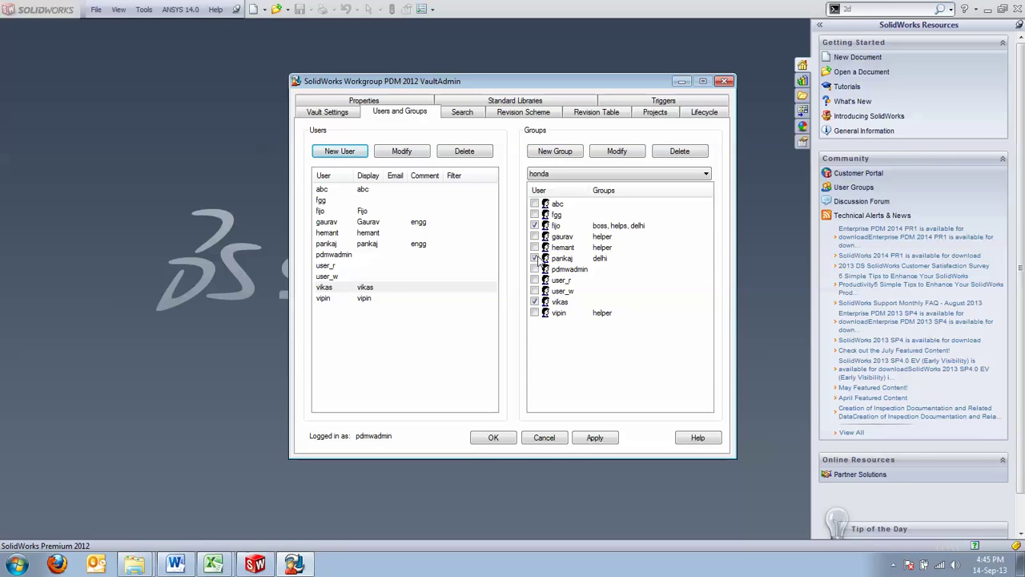
click(567, 174)
click(568, 192)
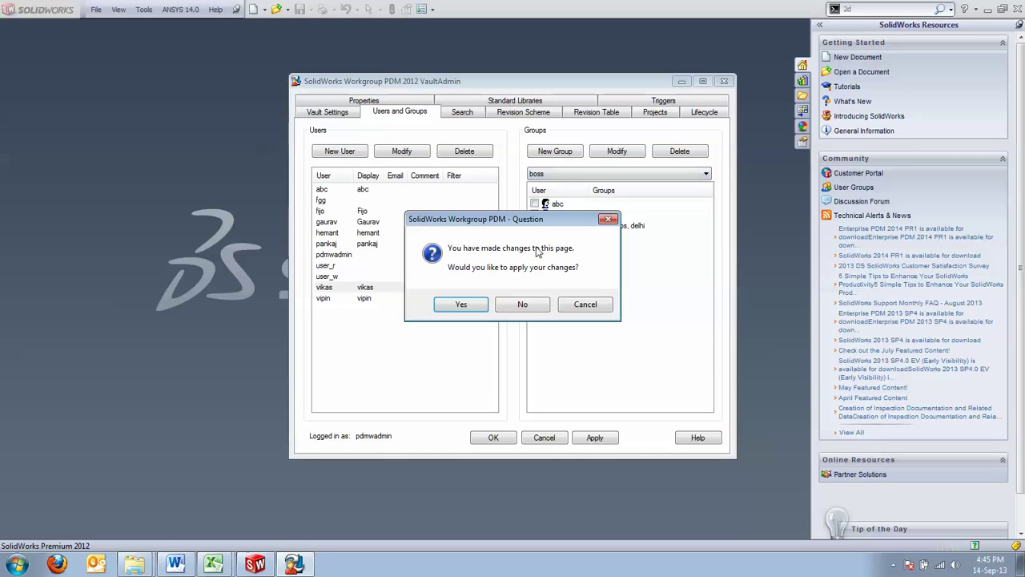
click(483, 304)
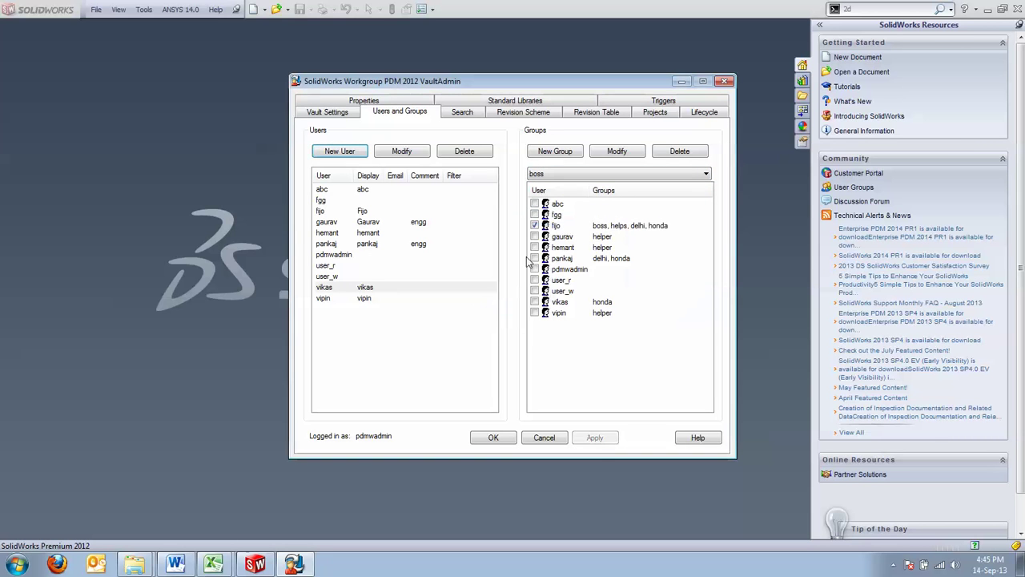
Recheck the honda group's members, then move to the Revision Scheme settings.
click(577, 176)
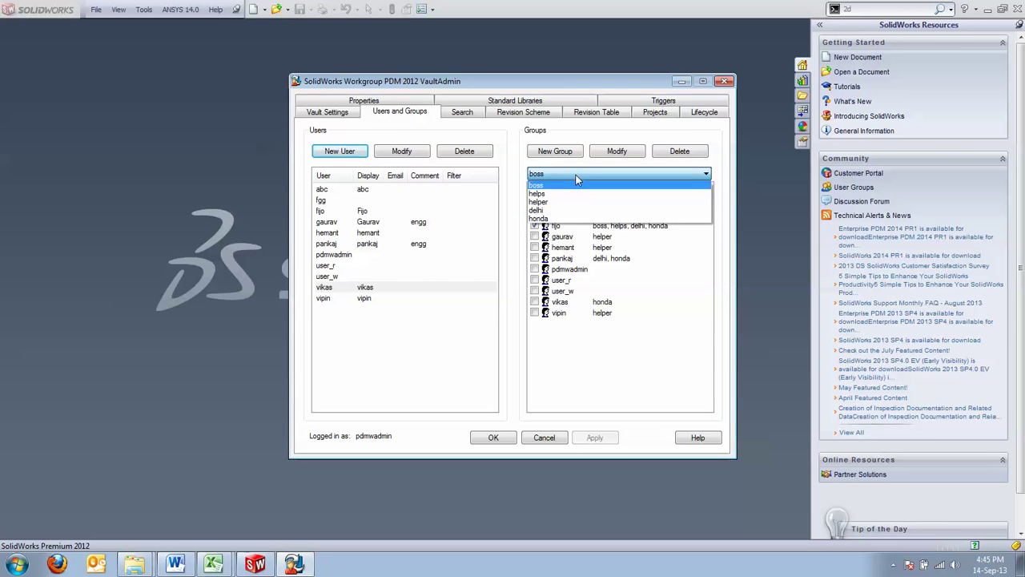
click(566, 219)
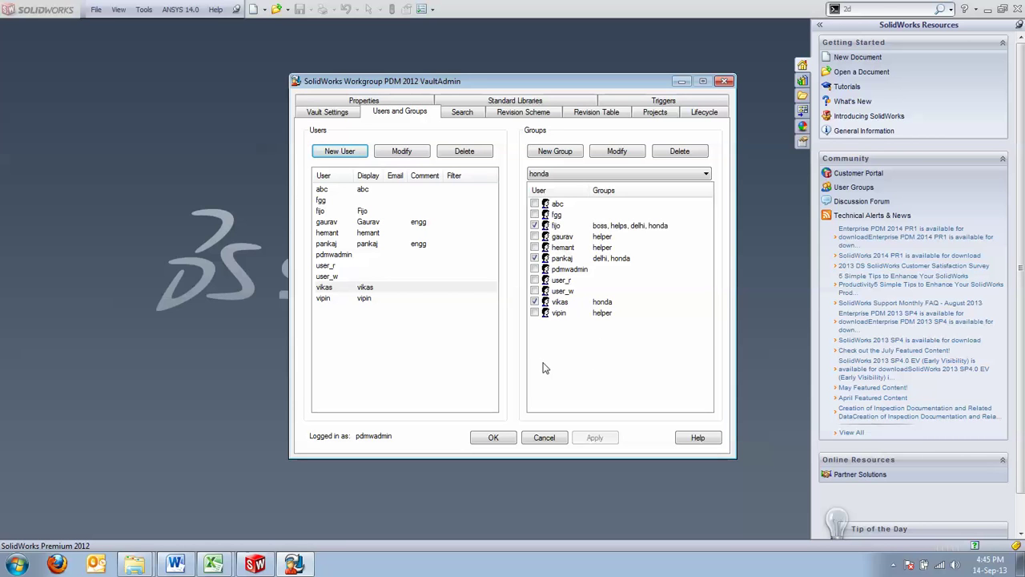
click(468, 112)
click(525, 112)
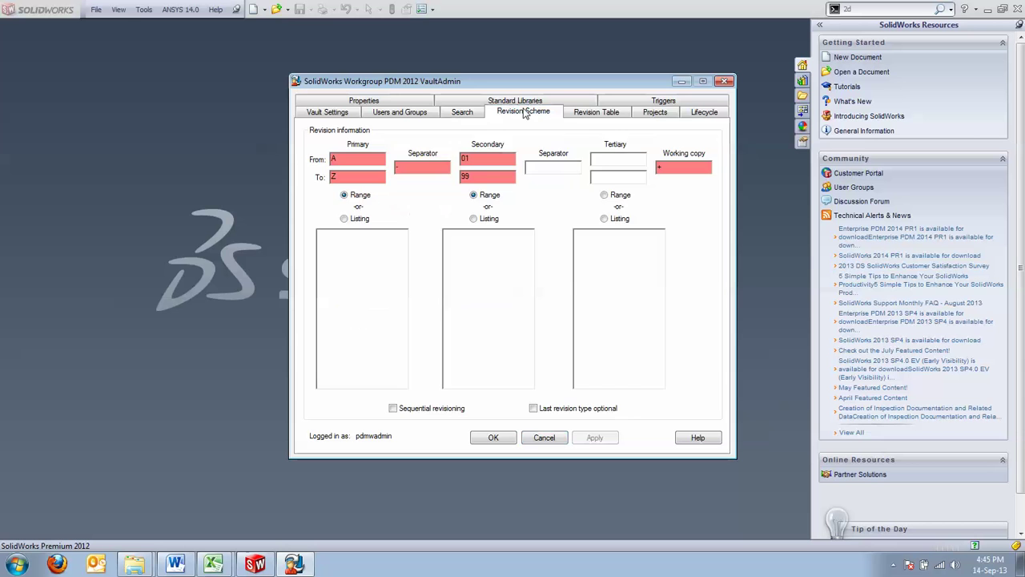
Create a project named 'new' with description 'Delhi' on the Projects page.
click(594, 112)
click(653, 113)
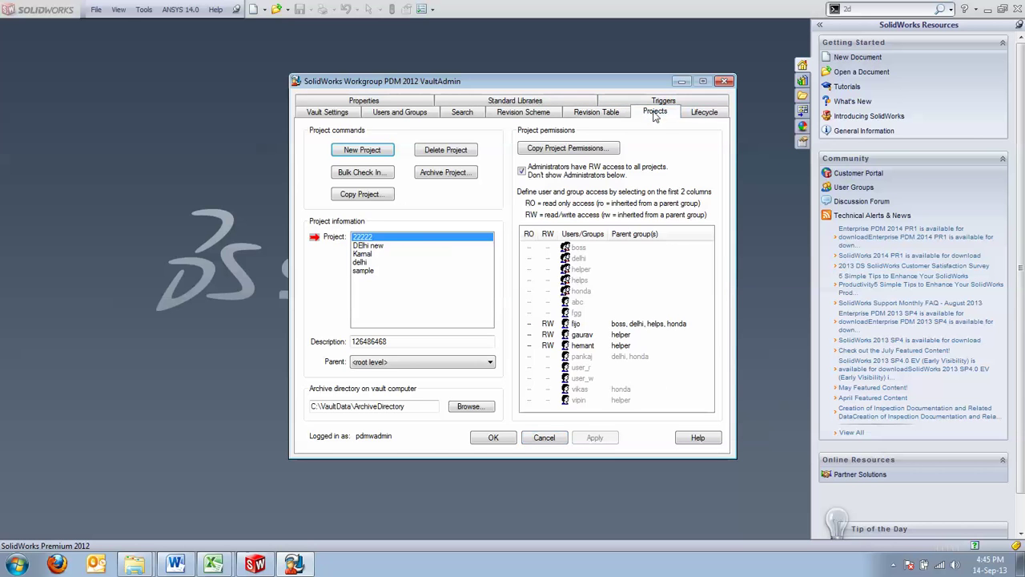
click(702, 117)
click(663, 113)
click(363, 158)
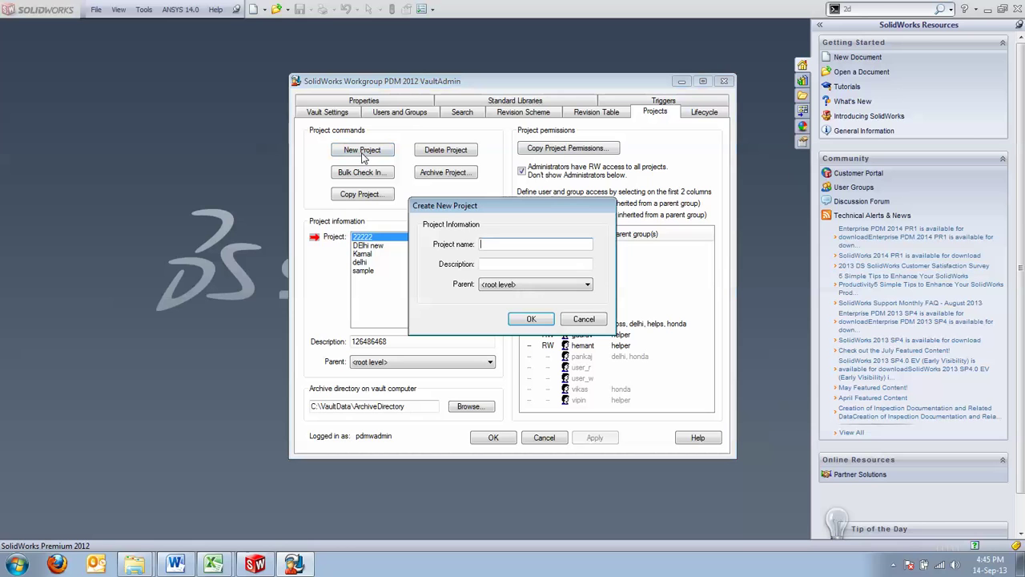
click(493, 245)
text(new)
click(502, 267)
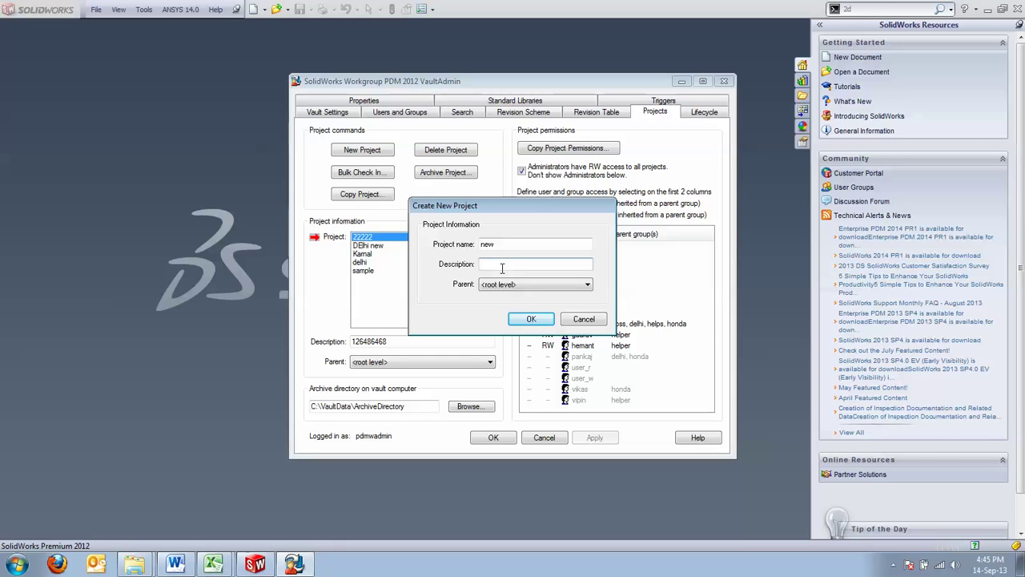
text(Delhi)
click(542, 321)
click(545, 322)
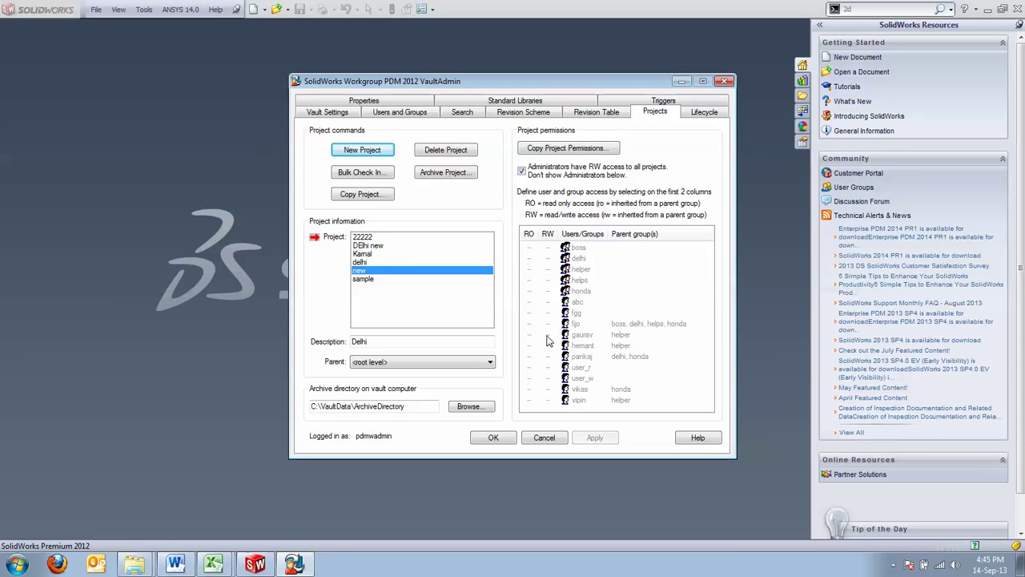
Give the new user RW access to project 'new', apply, and close VaultAdmin.
click(548, 389)
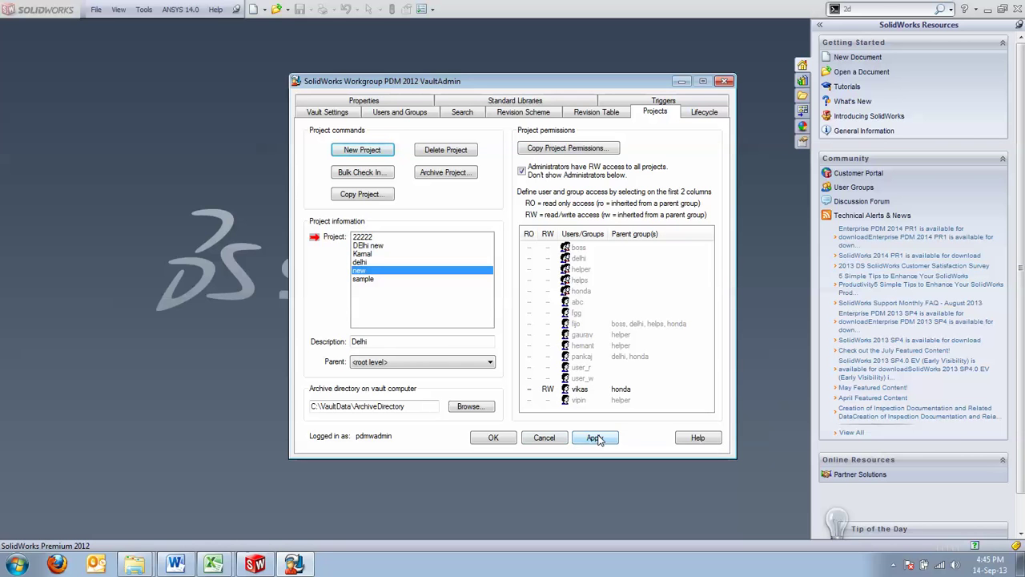
click(597, 438)
click(507, 439)
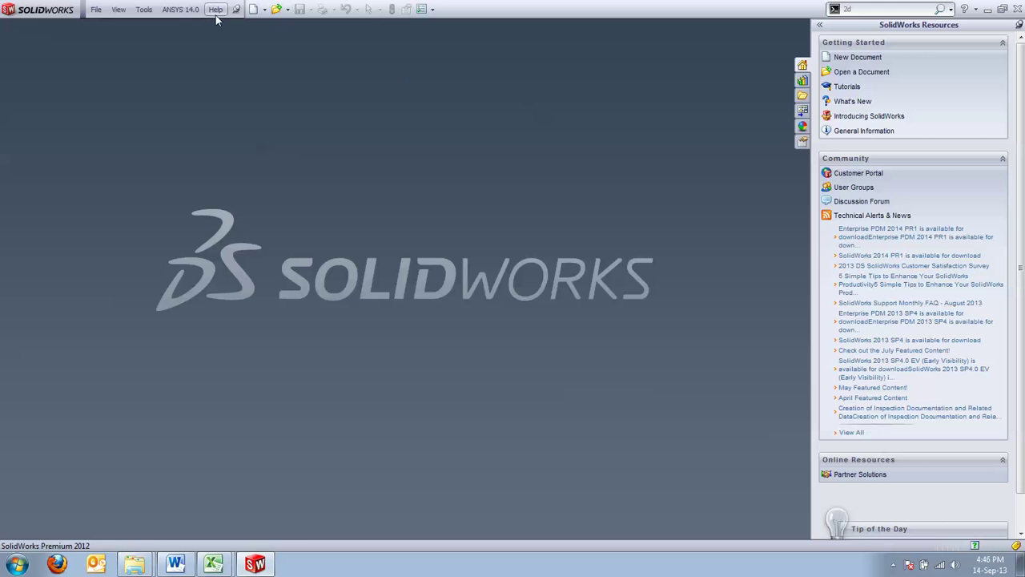
Tick SolidWorks Workgroup PDM 2012 in both the Active and Start Up add-in columns.
click(155, 17)
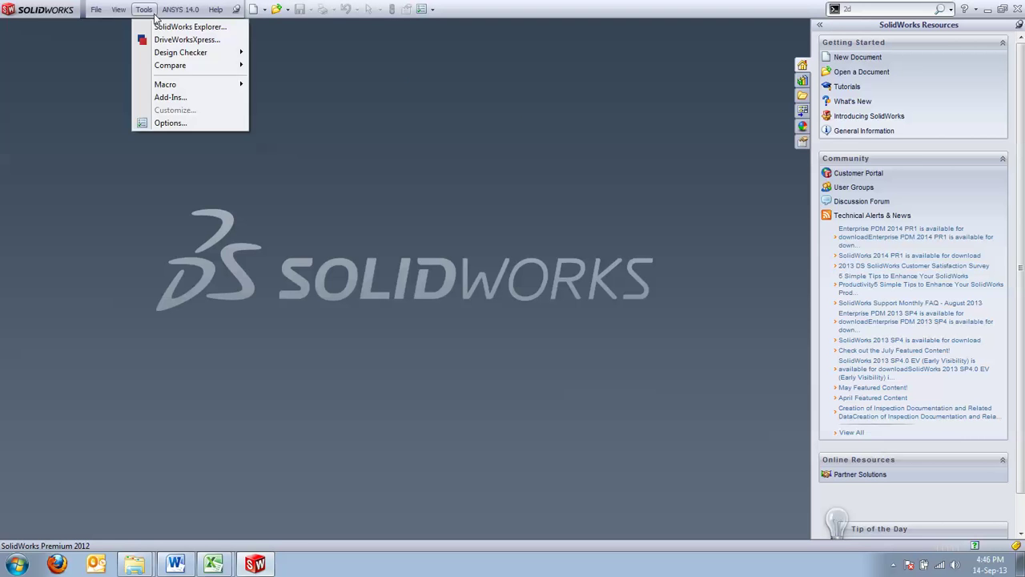
click(158, 98)
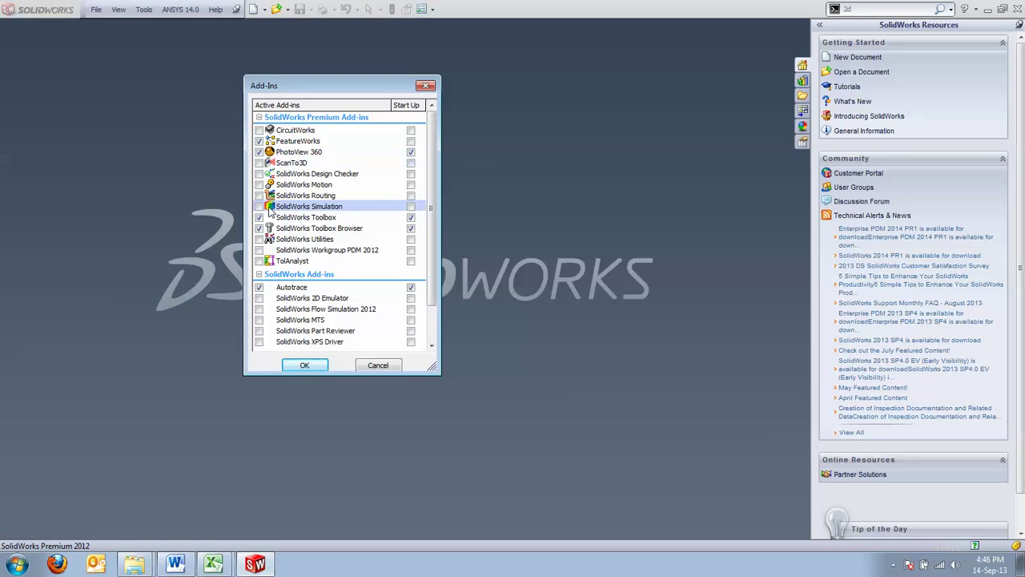
click(259, 250)
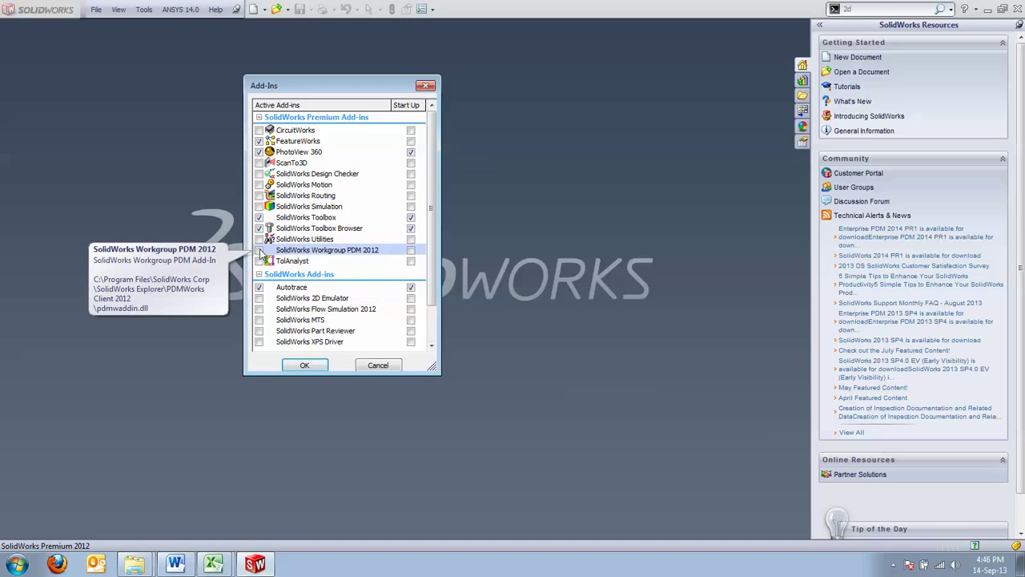
click(411, 250)
click(325, 364)
Log out of My Vault and log back in with the new user's name and password.
click(893, 565)
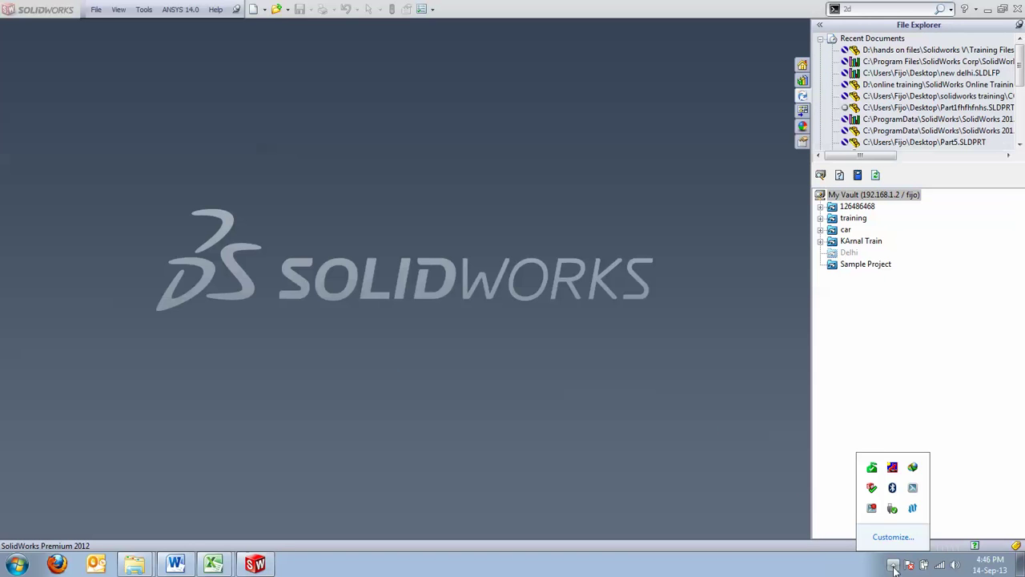
click(632, 394)
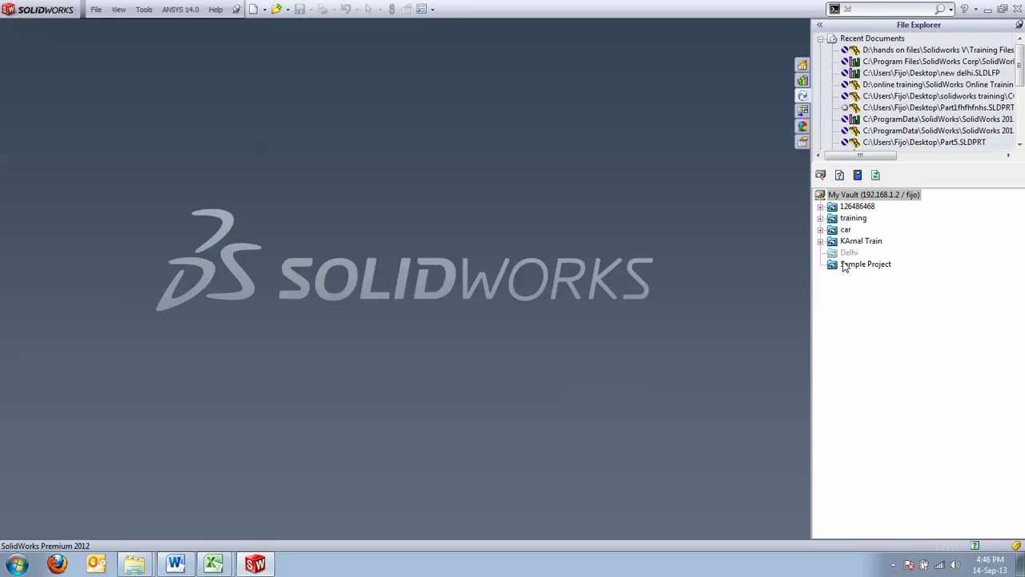
right_click(853, 200)
click(880, 277)
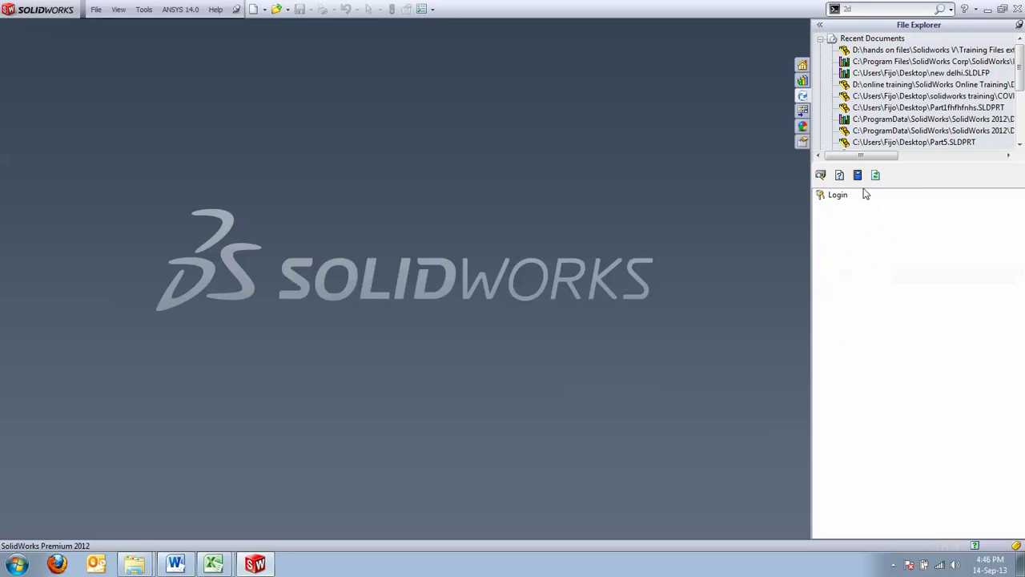
right_click(844, 200)
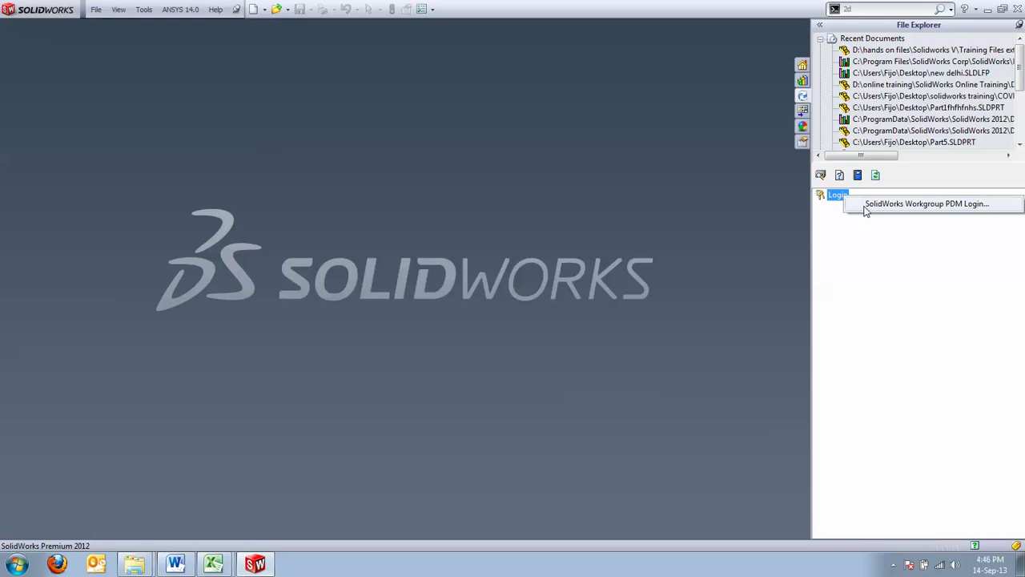
click(857, 208)
double_click(531, 215)
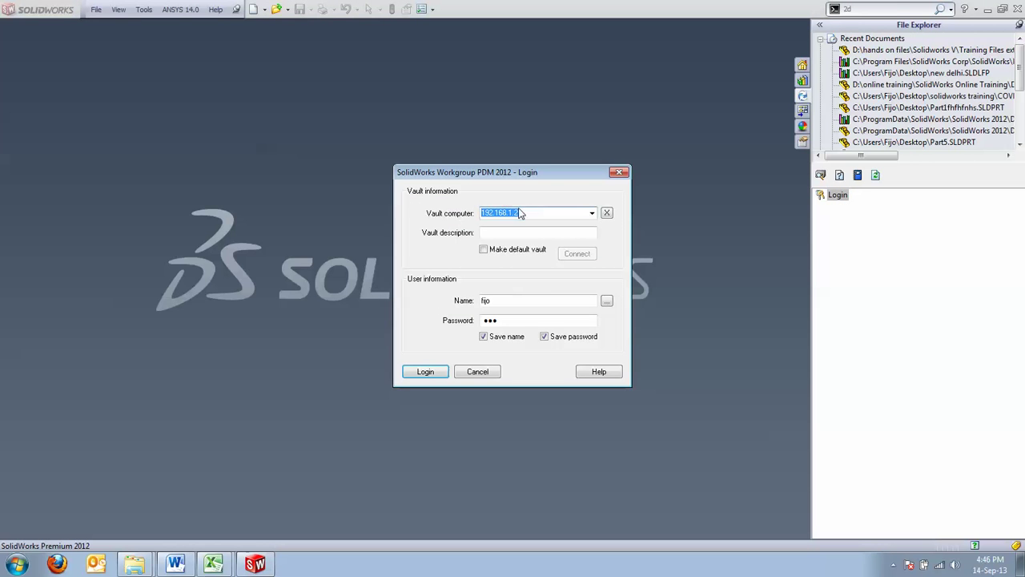
double_click(509, 301)
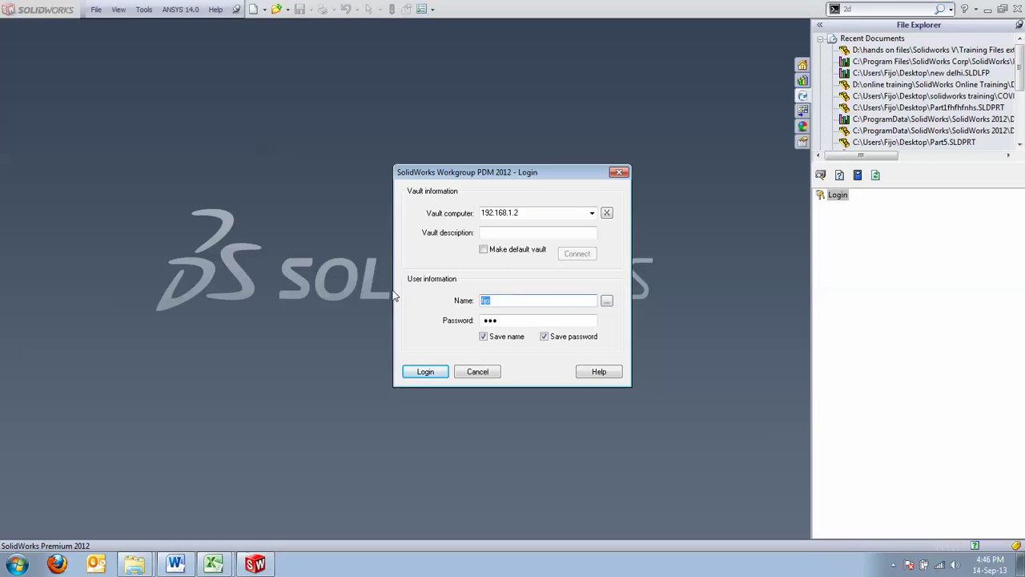
click(492, 321)
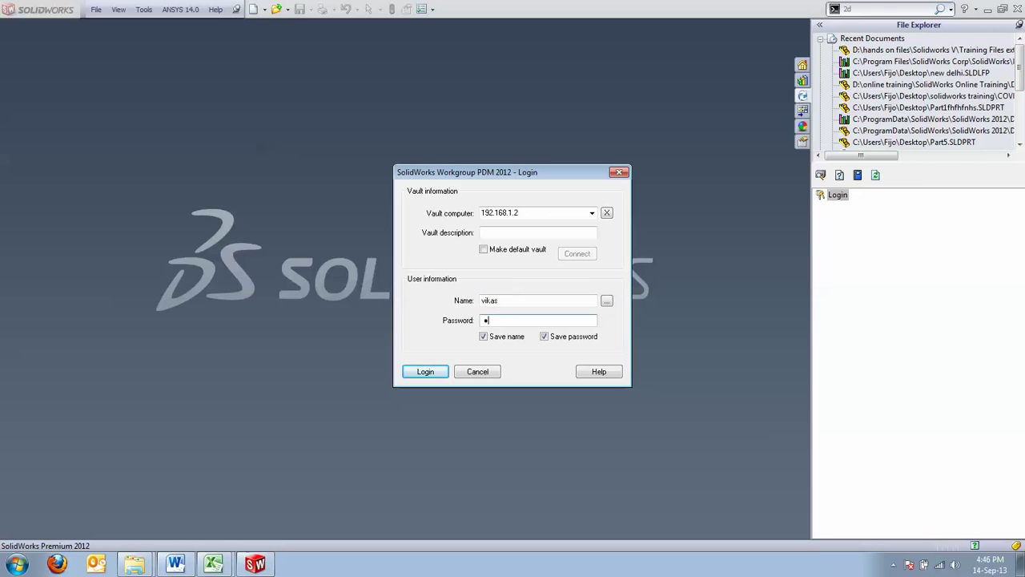
click(438, 375)
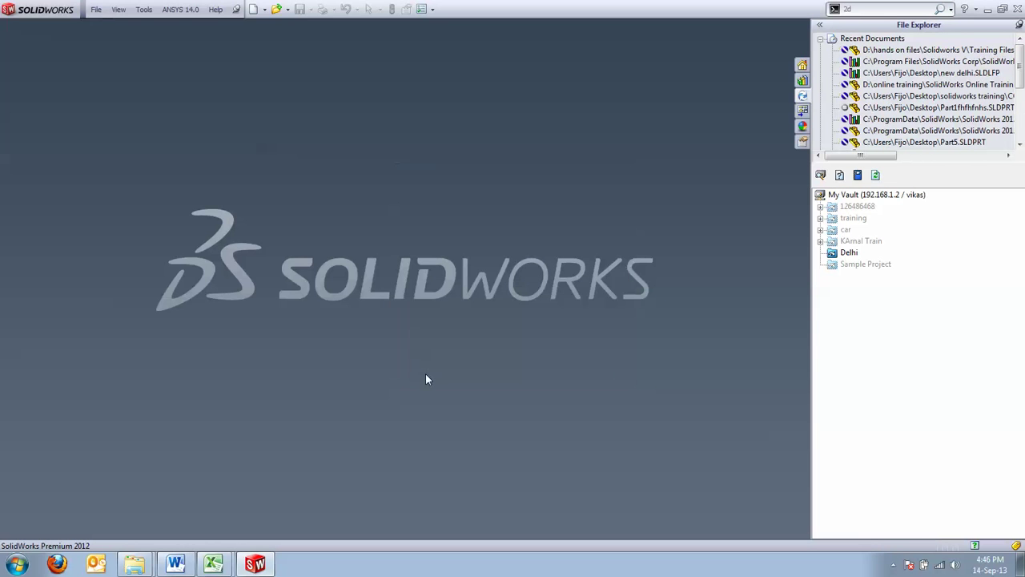
Select the Delhi project in the vault and start a new Part document.
click(850, 252)
click(95, 8)
click(112, 25)
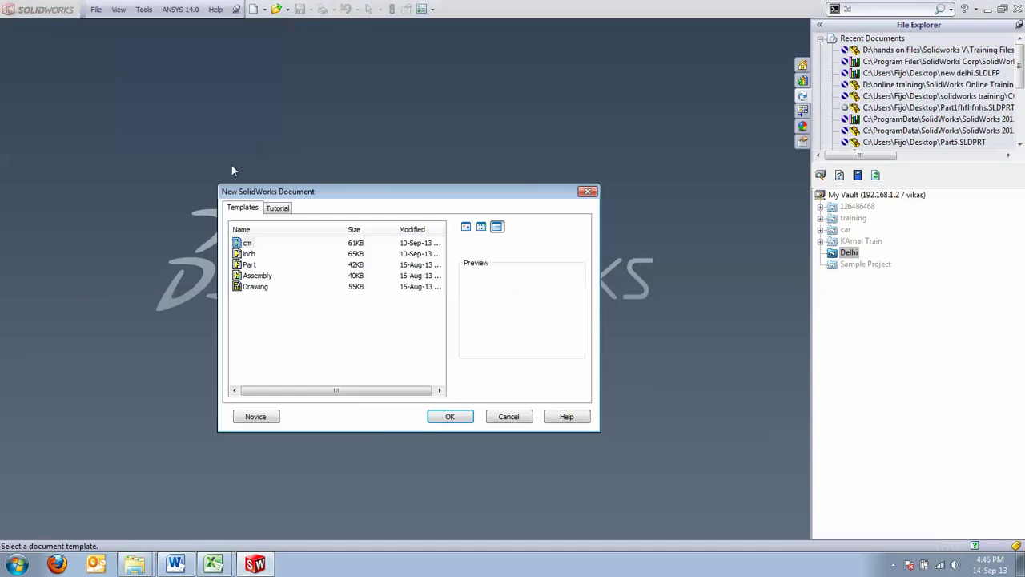
double_click(248, 264)
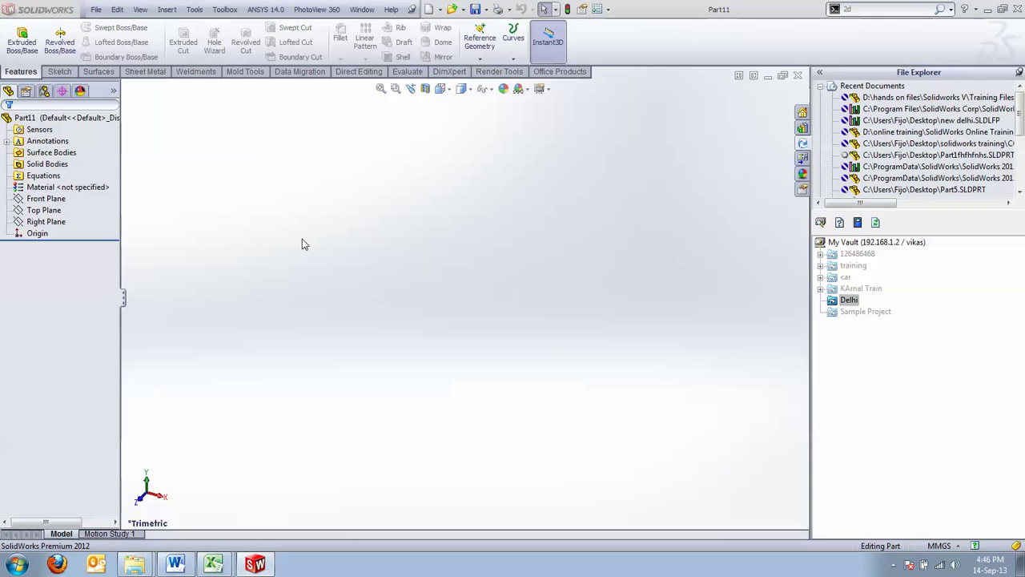
Sketch a hexagon centred on the origin on the Top Plane for an extruded base.
click(22, 40)
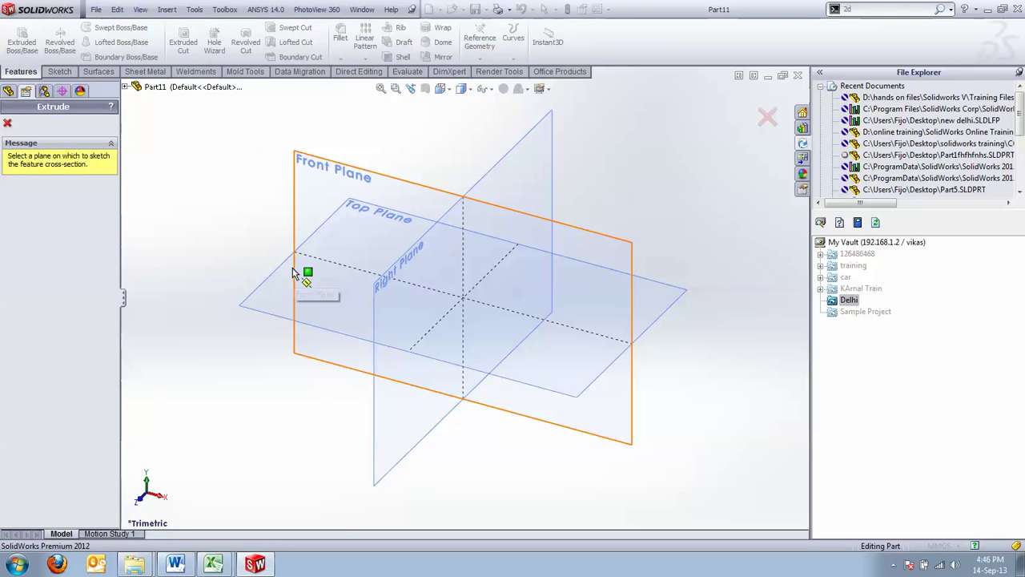
click(290, 280)
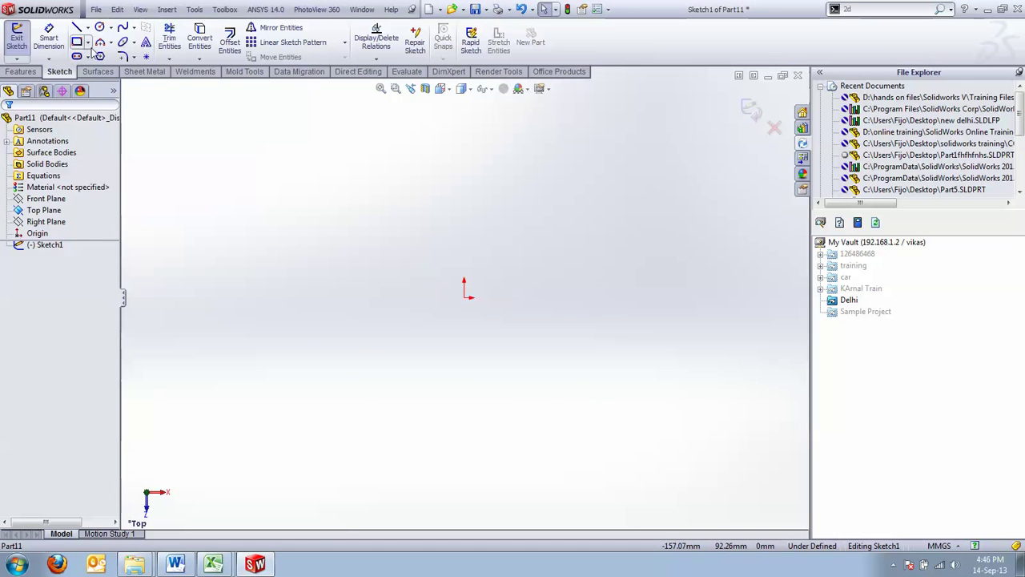
click(98, 56)
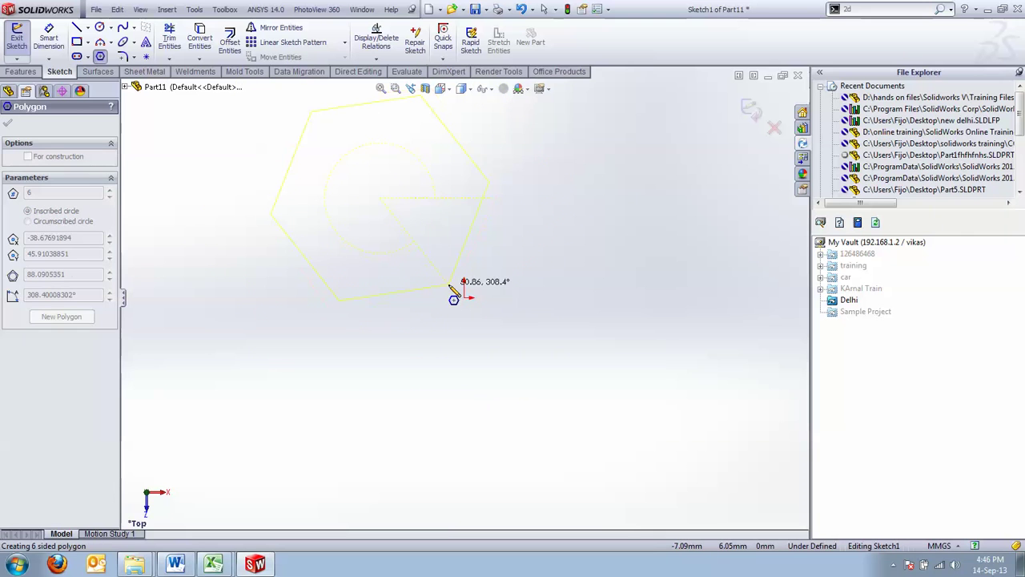
key(Escape)
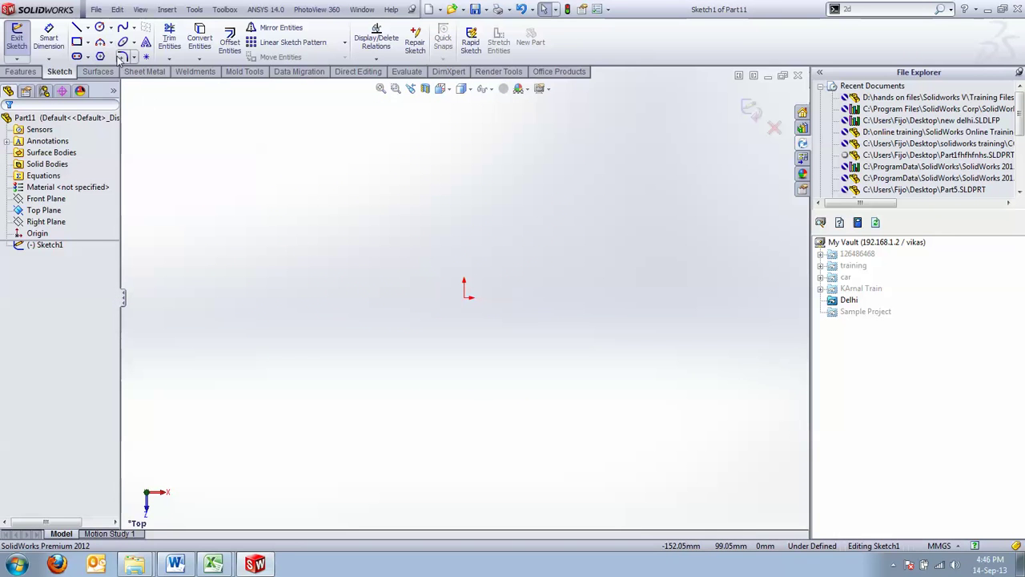
click(98, 56)
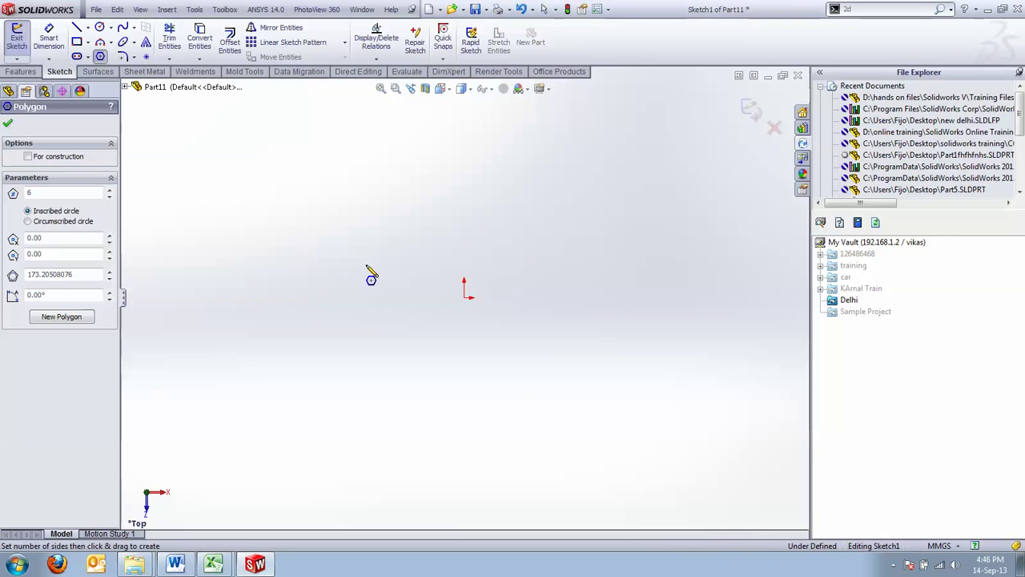
click(465, 297)
click(555, 417)
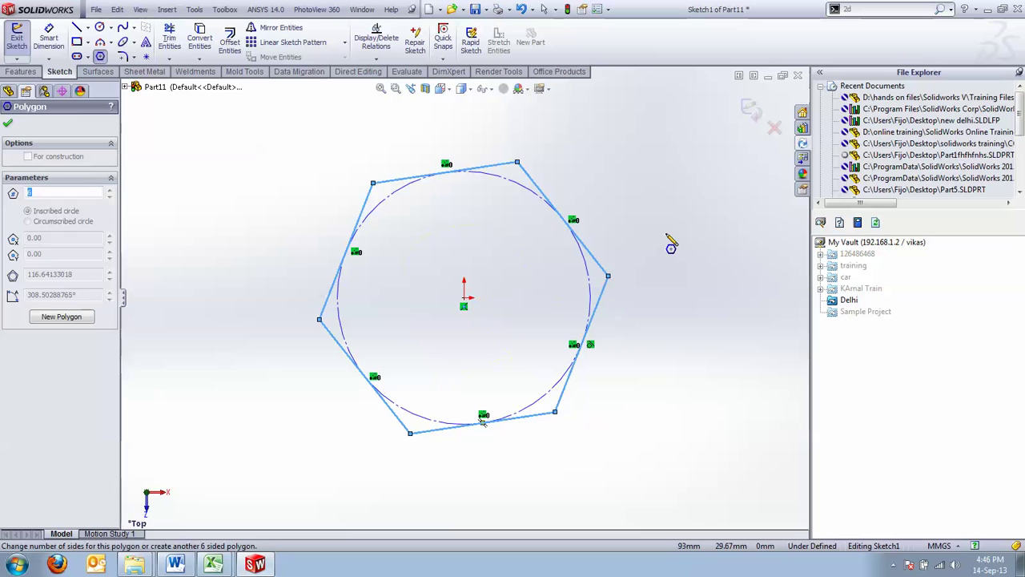
Extrude the hexagon sketch 10 mm into the solid Boss-Extrude1 plate.
click(753, 107)
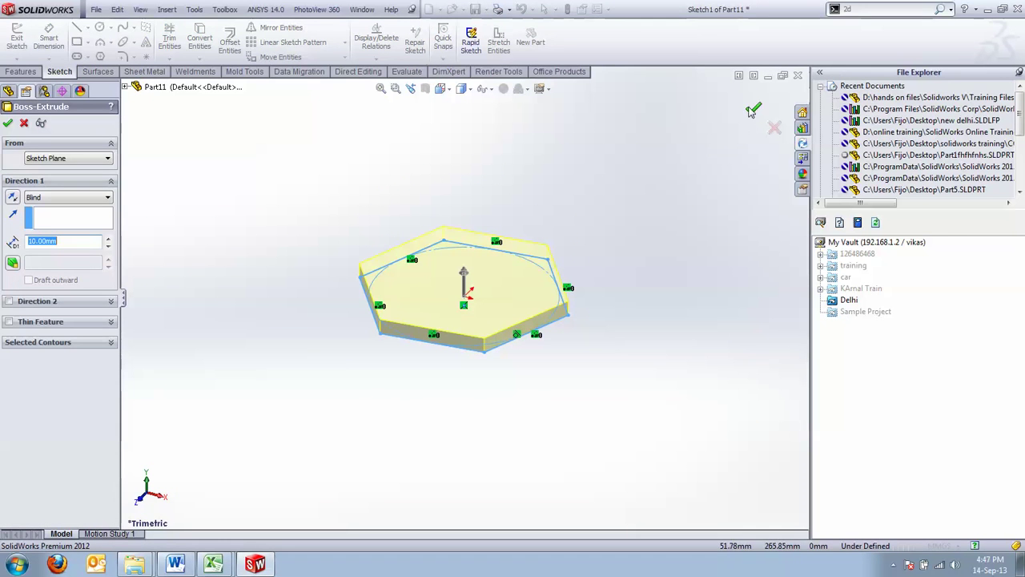
click(752, 107)
ctrl+middle_drag(555, 256, 572, 280)
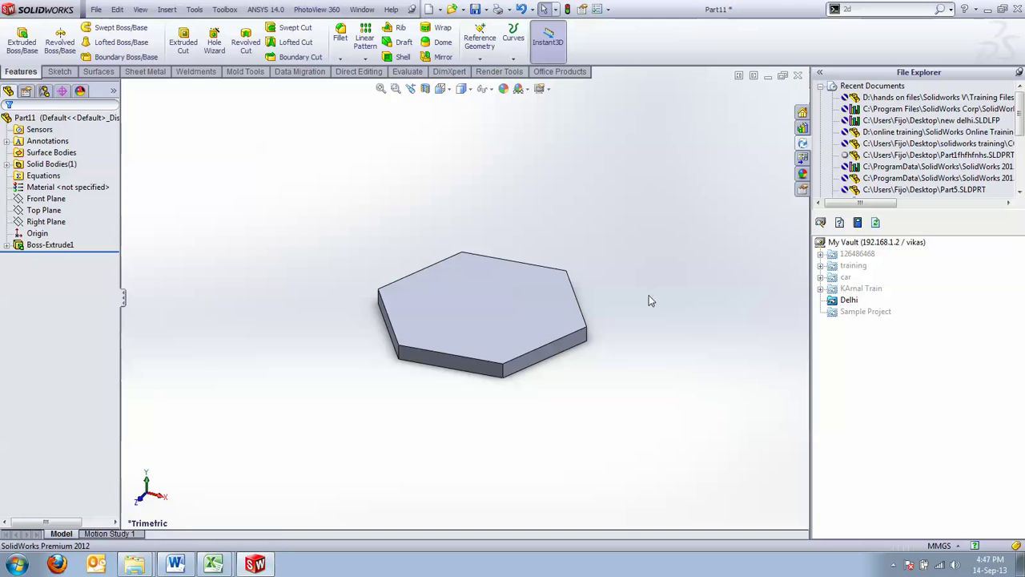
Save the part as Part11.SLDPRT on the Desktop.
click(95, 9)
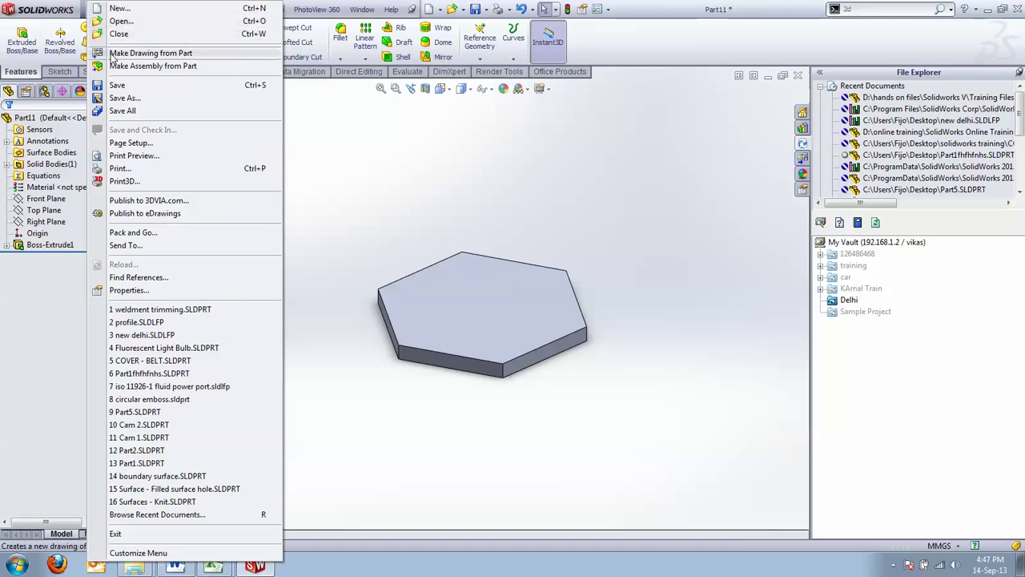
click(117, 85)
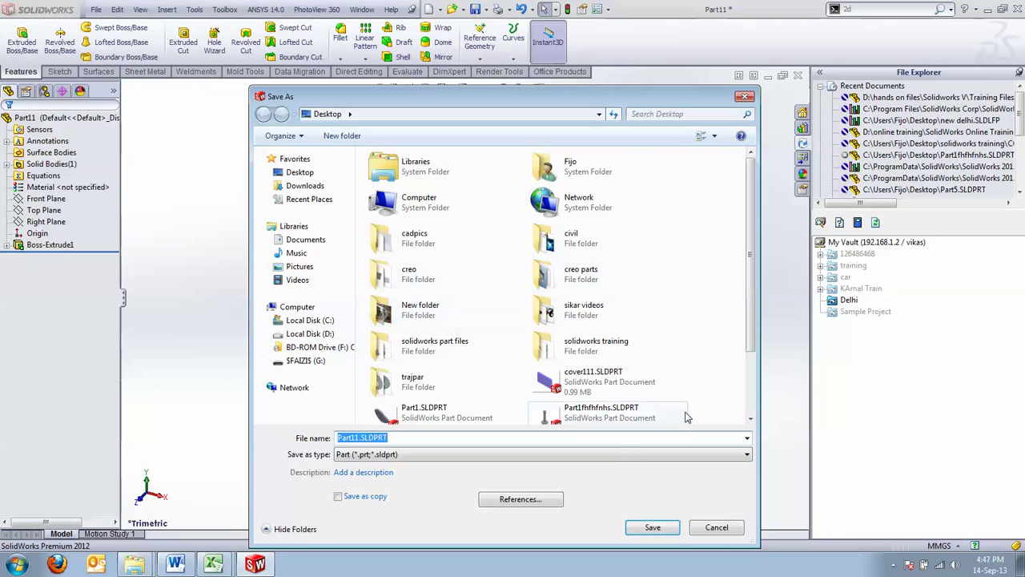
click(655, 525)
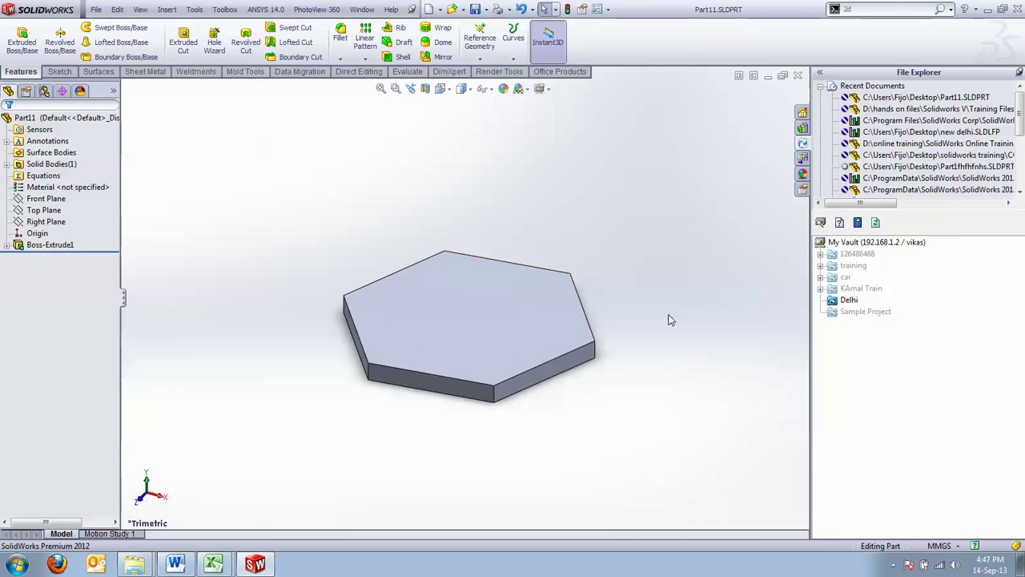
click(842, 300)
Check the active part into Delhi as Part11.SLDPRT A-01, without retaining ownership and deleting the local copy.
right_click(842, 301)
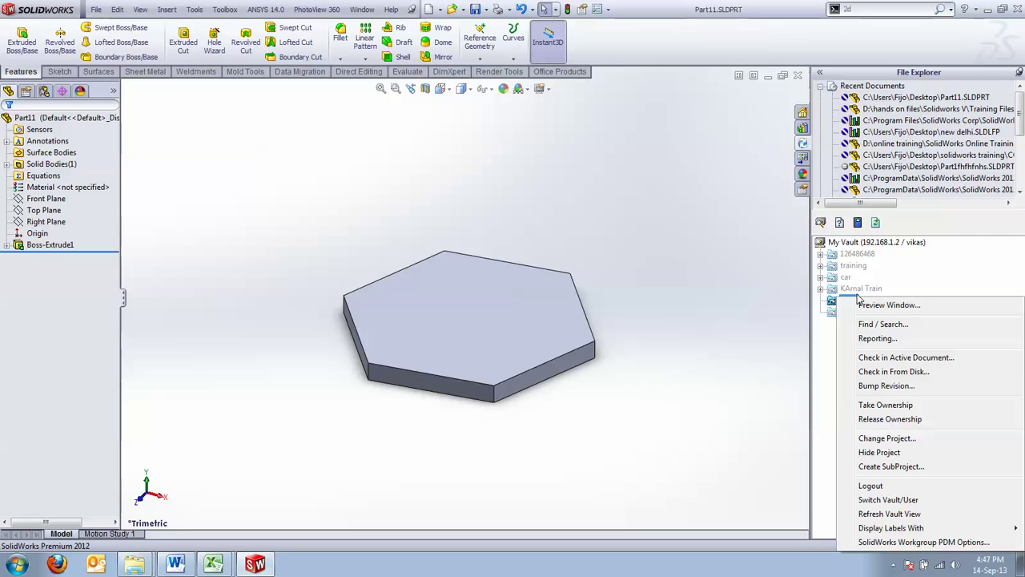
click(897, 358)
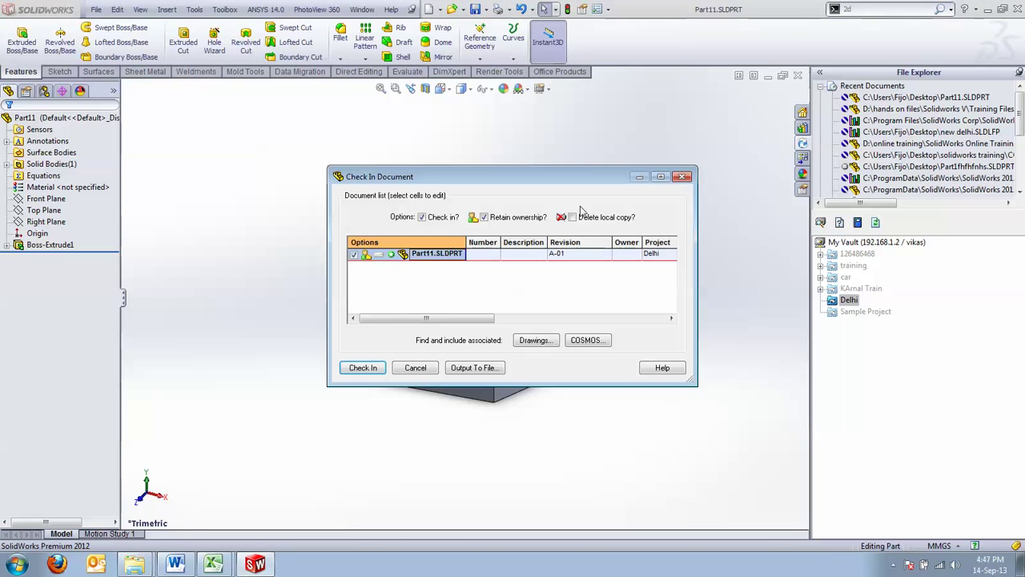
click(490, 219)
click(580, 219)
click(363, 369)
click(428, 322)
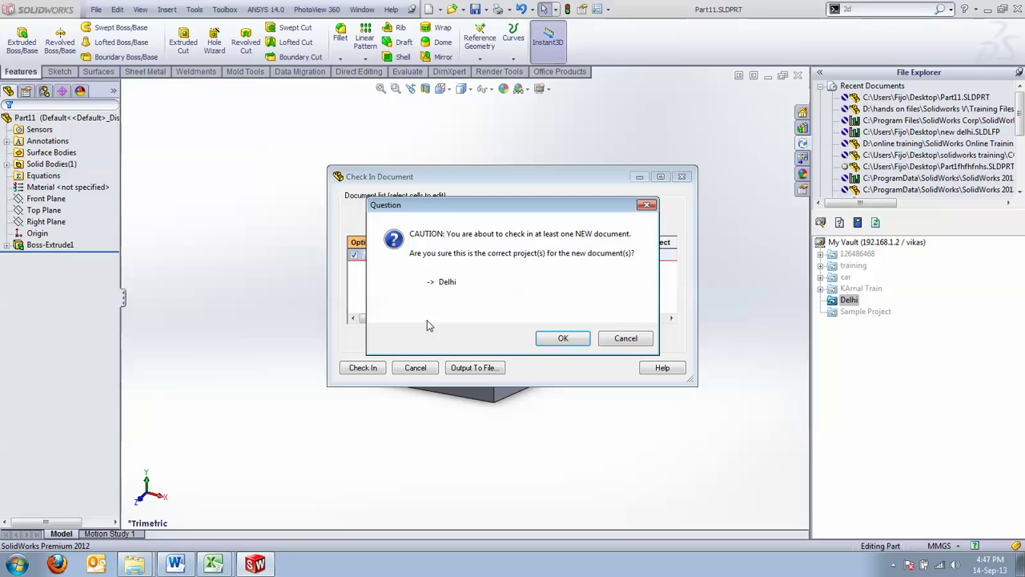
click(563, 338)
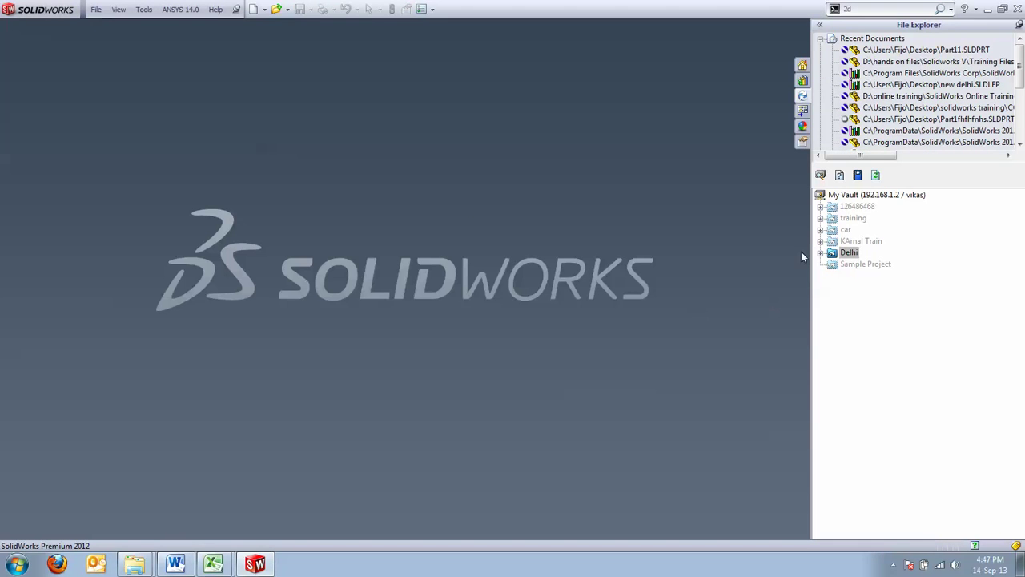
Expand Delhi to show Part11.SLDPRT A-01 and bring up its document actions.
click(820, 253)
click(857, 265)
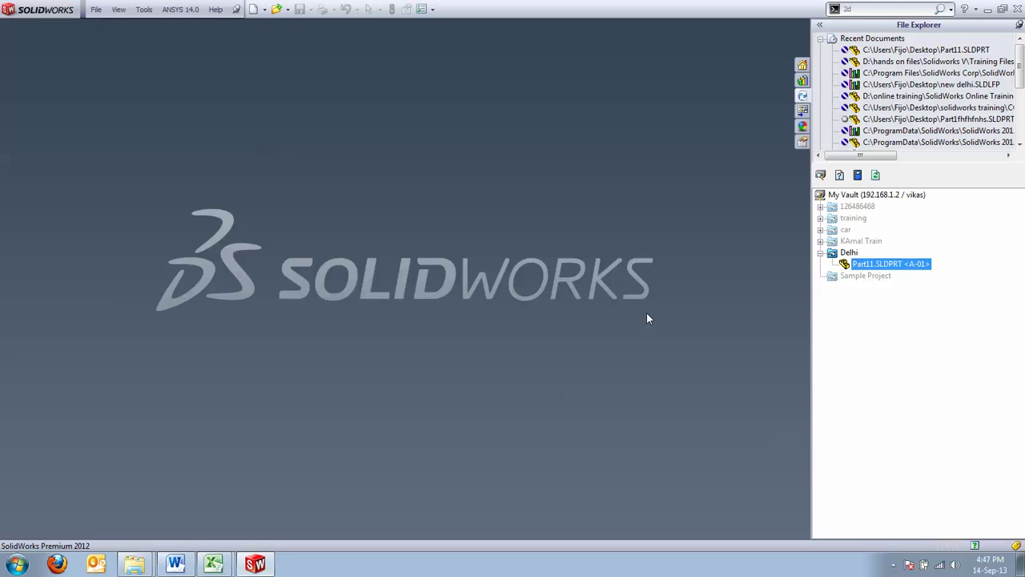
click(848, 253)
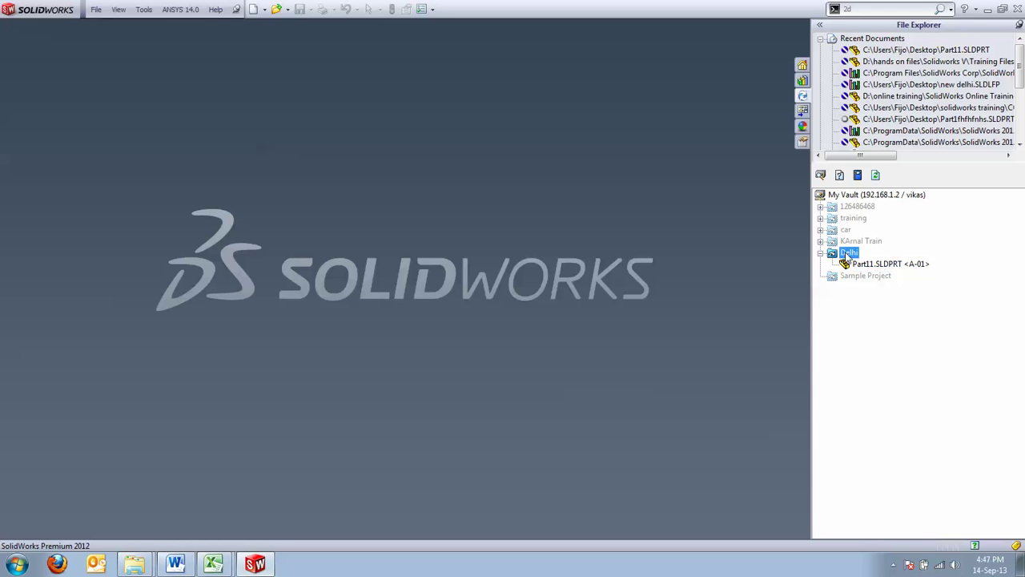
right_click(855, 264)
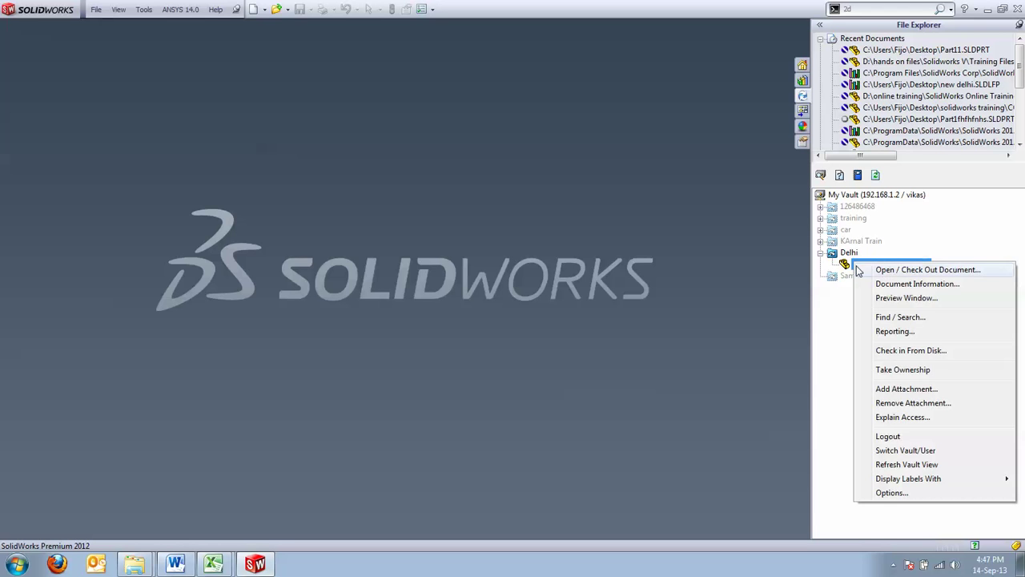
Log out of the vault and log back in under the original user name.
click(876, 200)
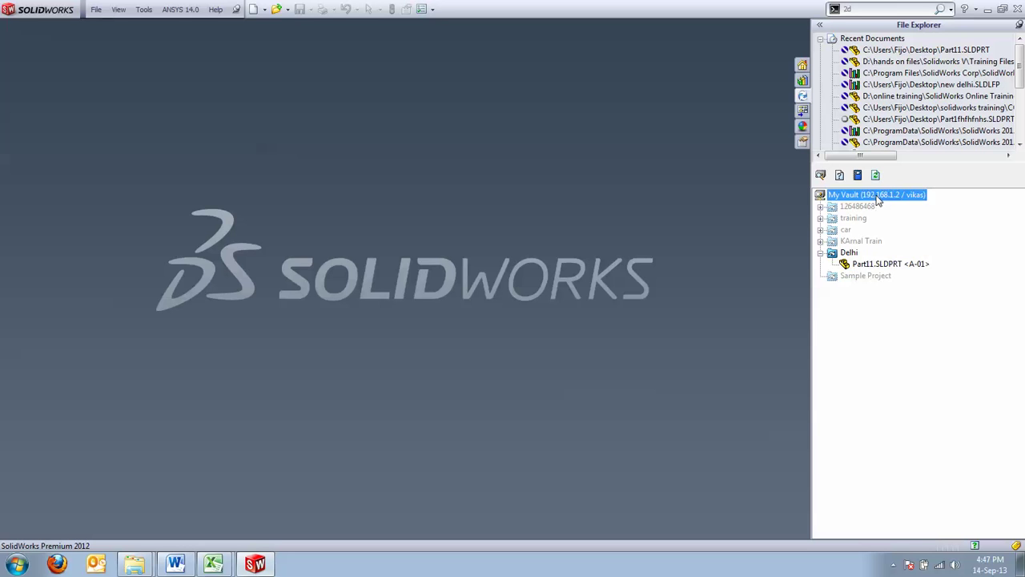
right_click(876, 199)
click(893, 276)
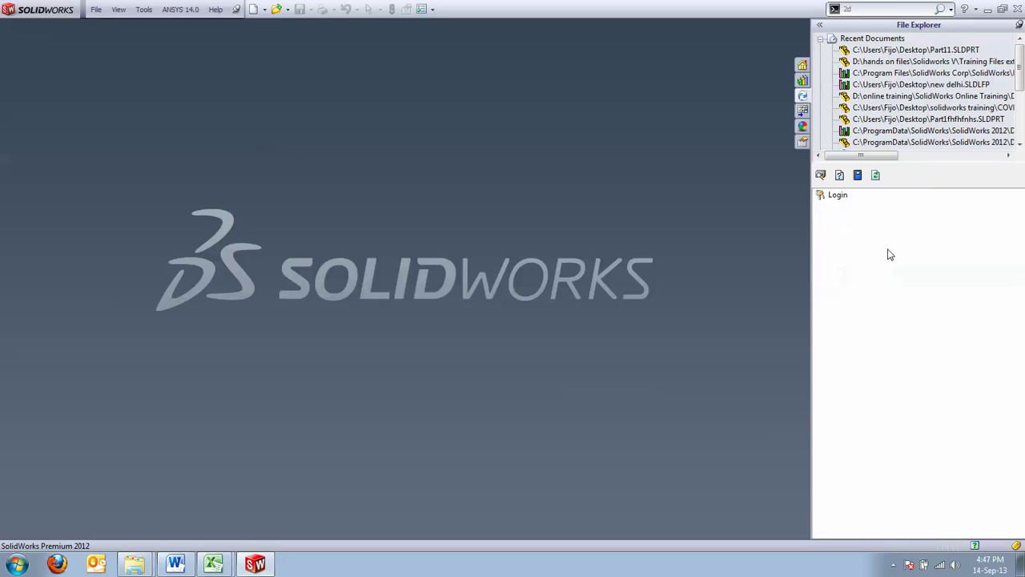
double_click(841, 196)
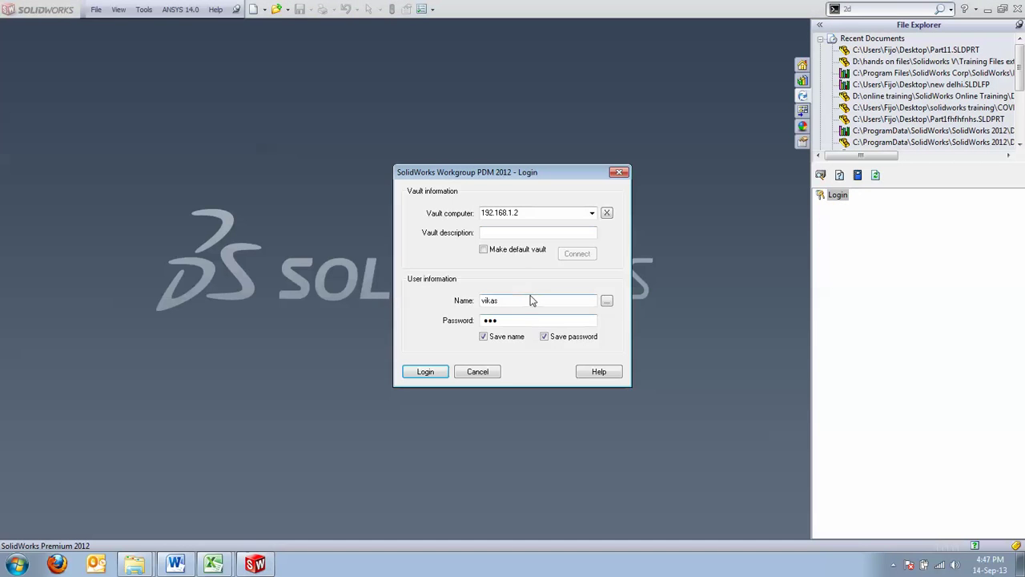
drag(533, 300, 379, 309)
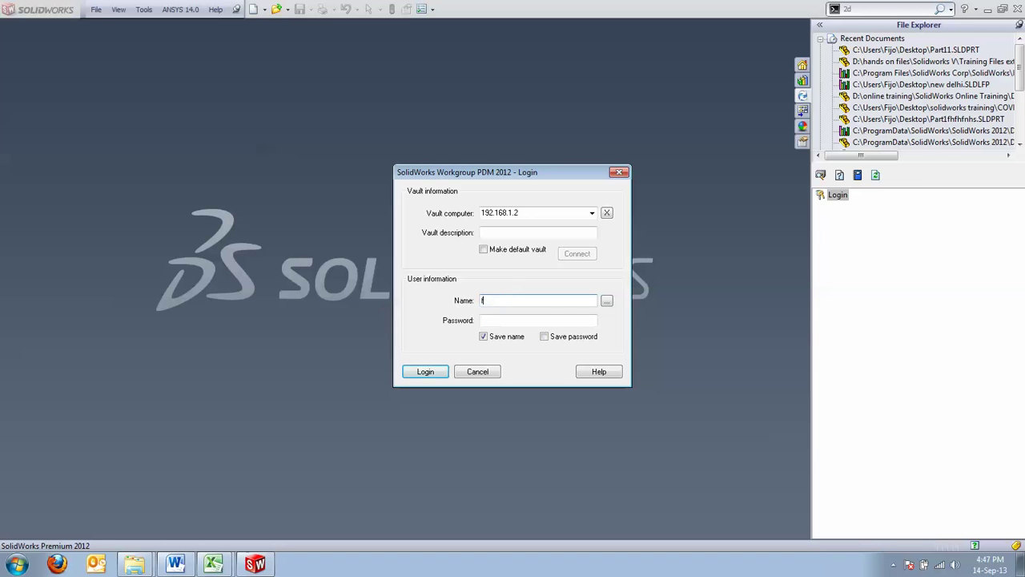
click(499, 324)
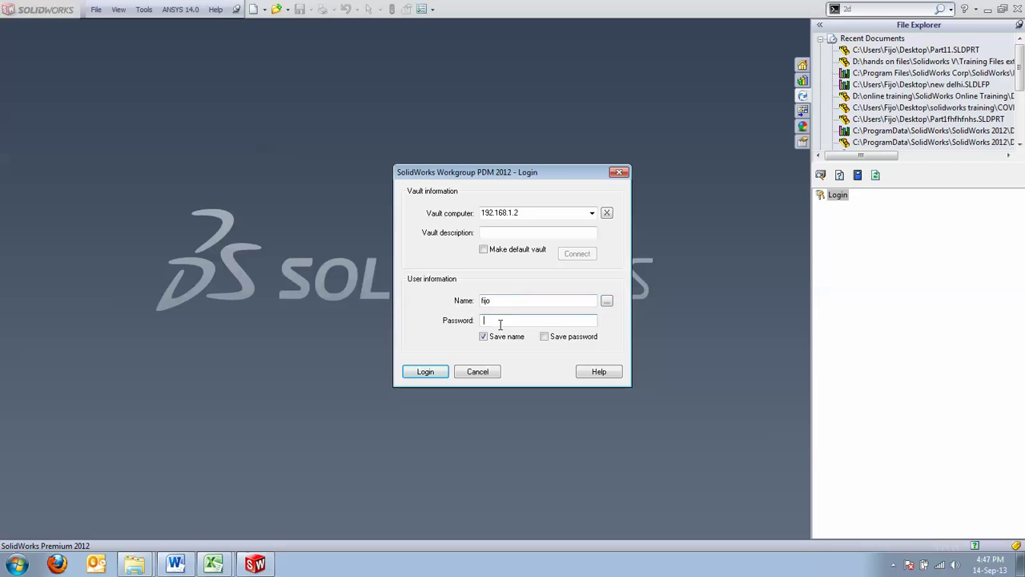
key(Return)
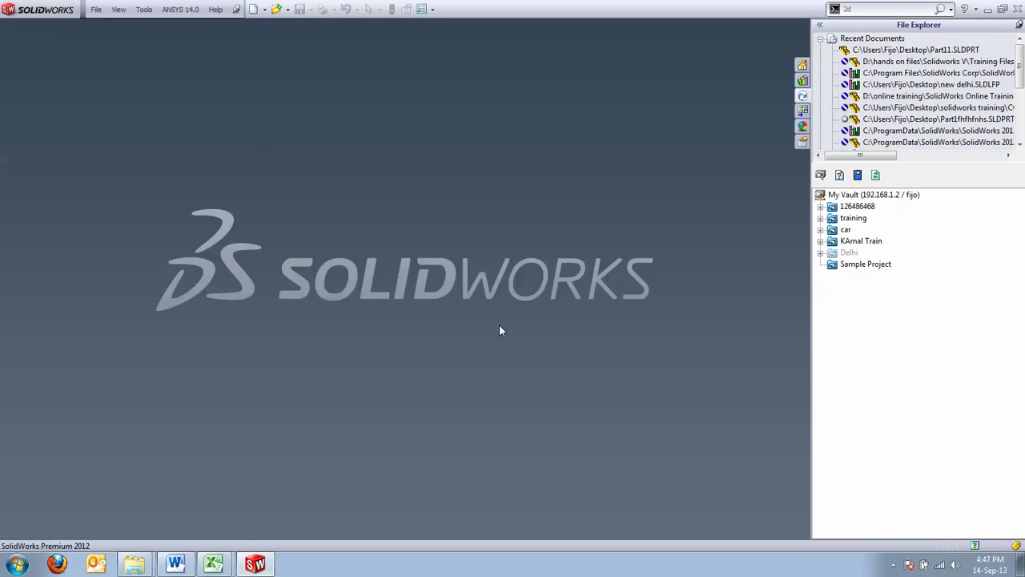
Expand Delhi to confirm Part11.SLDPRT A-01 is stored there, then bring up the vault's options.
click(821, 253)
click(854, 265)
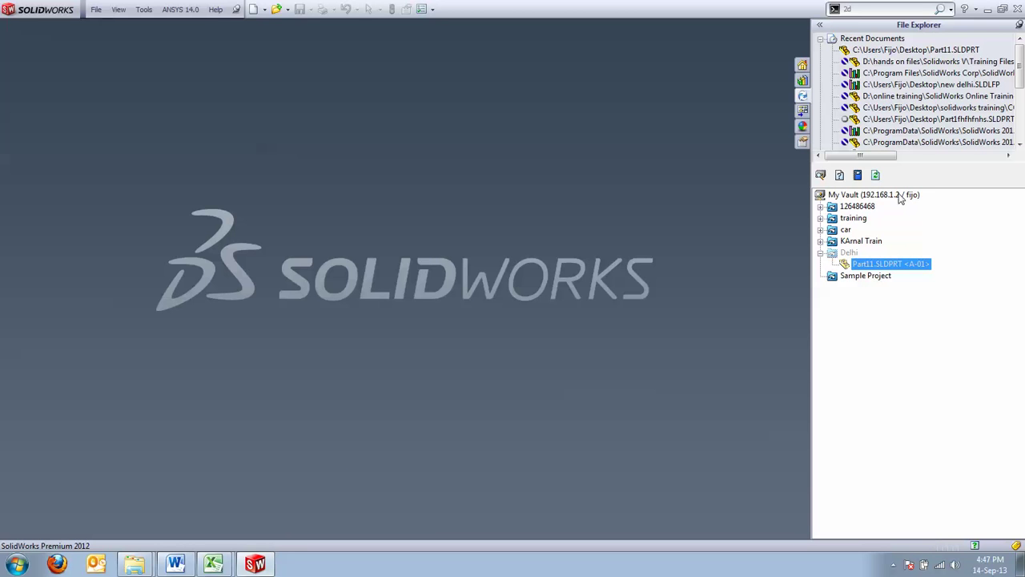
click(901, 197)
right_click(900, 197)
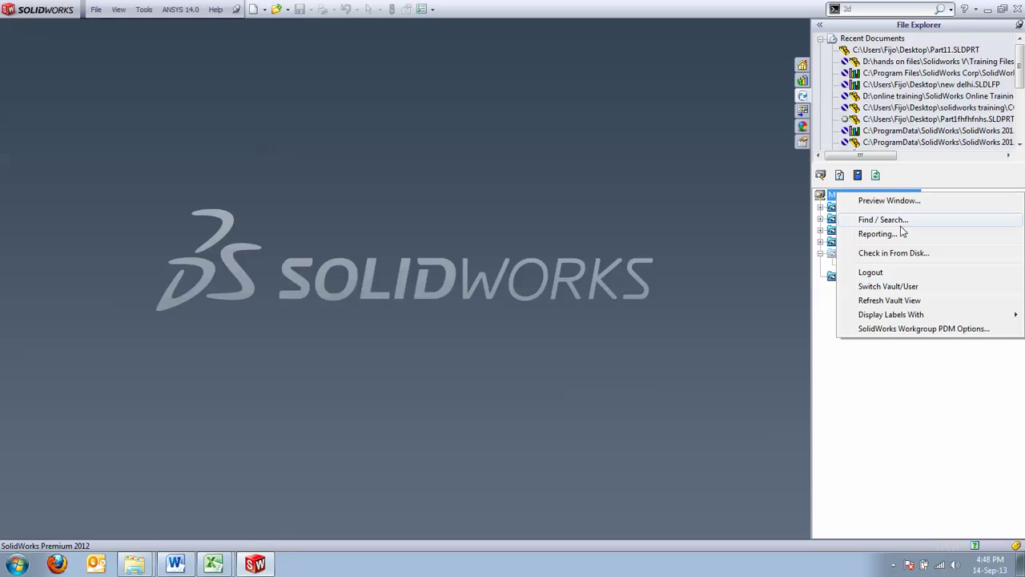
Log out and log into the vault as the second user with their password, then bring up the Start menu.
click(871, 271)
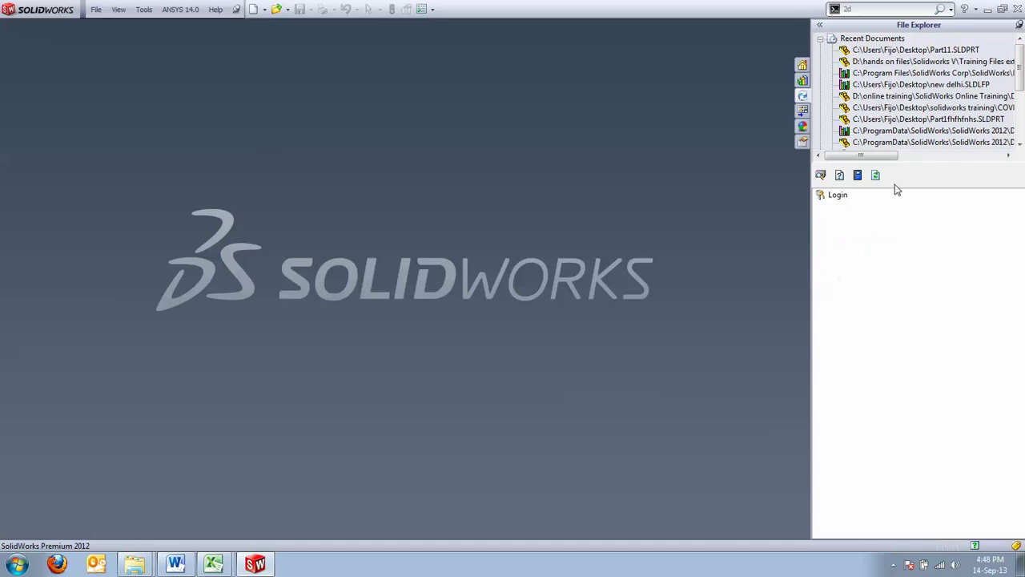
double_click(837, 195)
double_click(481, 300)
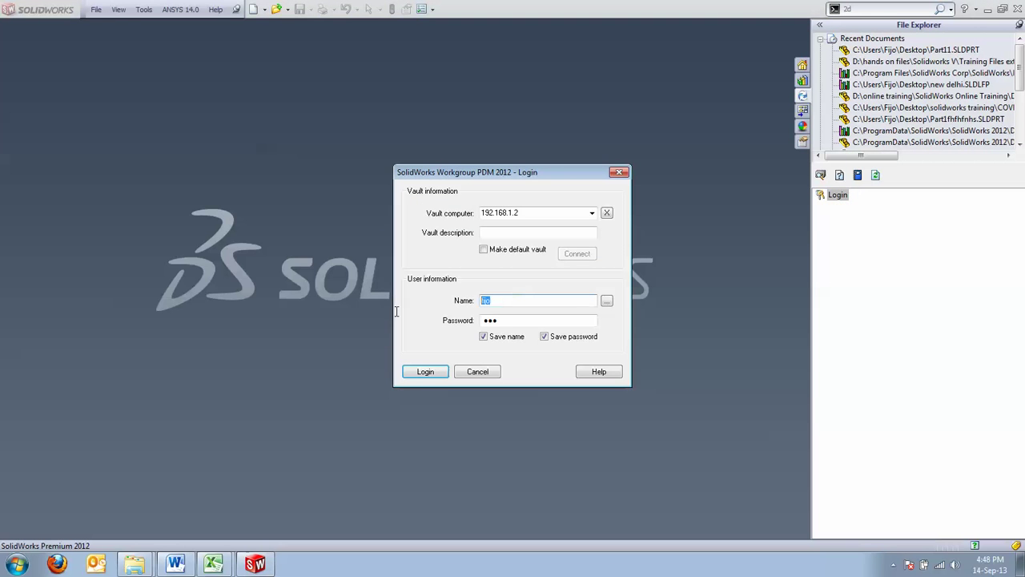
click(507, 321)
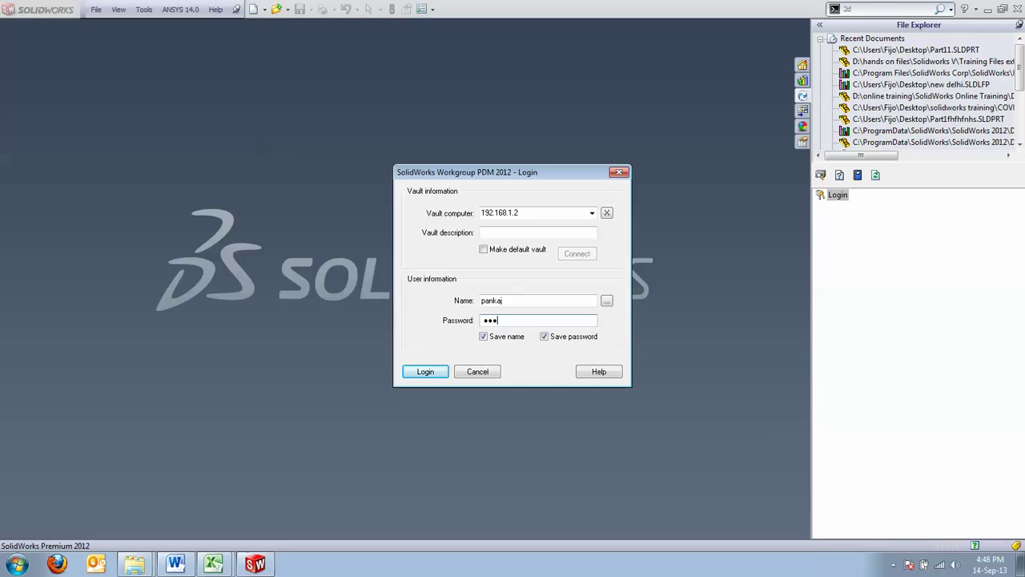
key(Return)
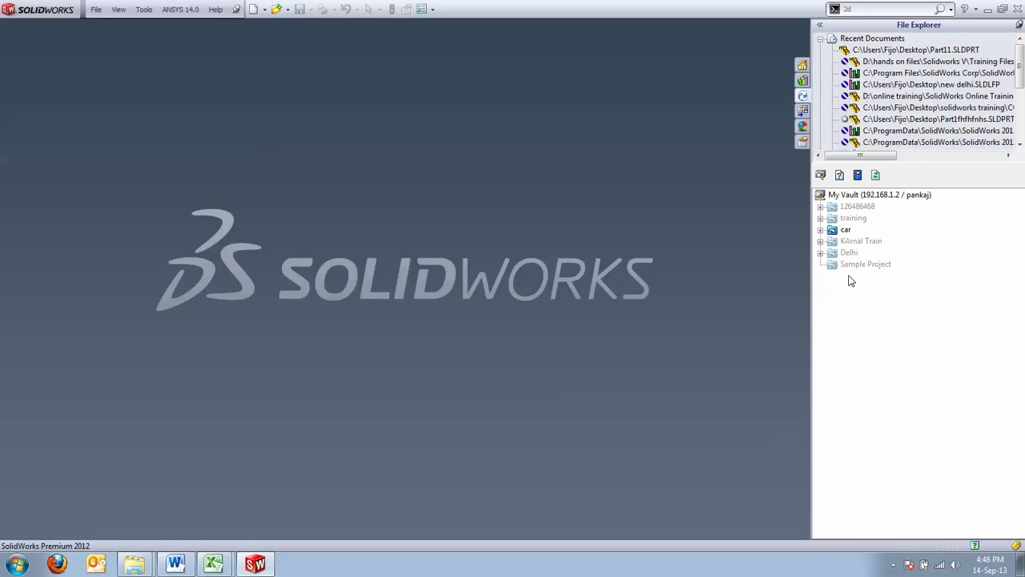
click(16, 564)
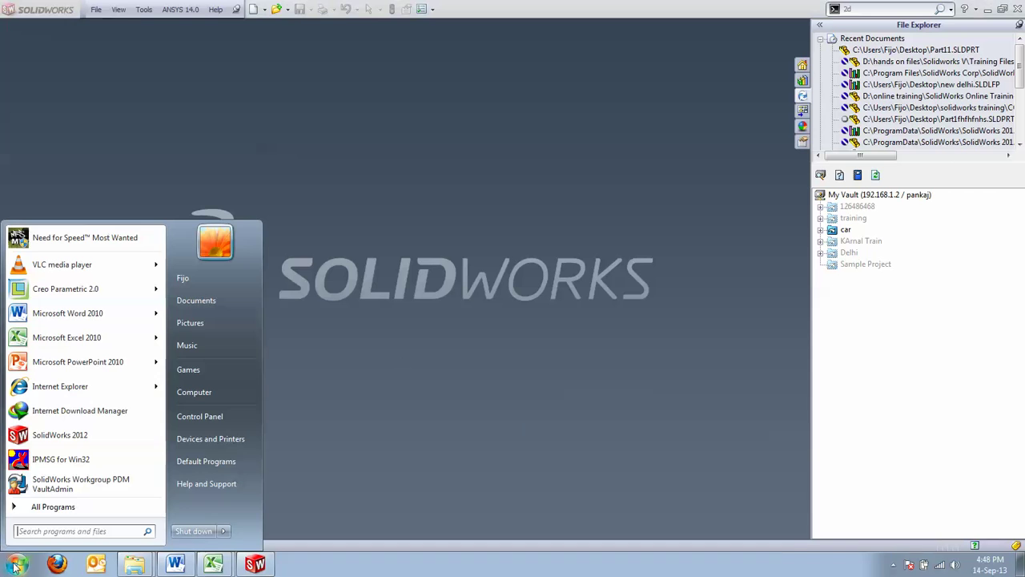
In VaultAdmin's Projects tab, give the user RW access to project 'new' (Delhi), apply and close.
click(70, 490)
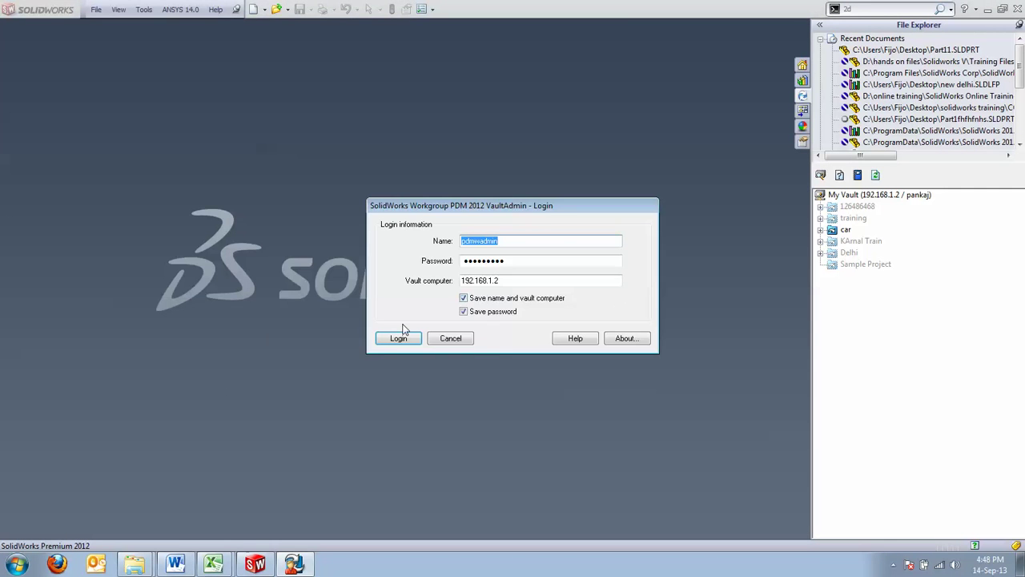
click(398, 338)
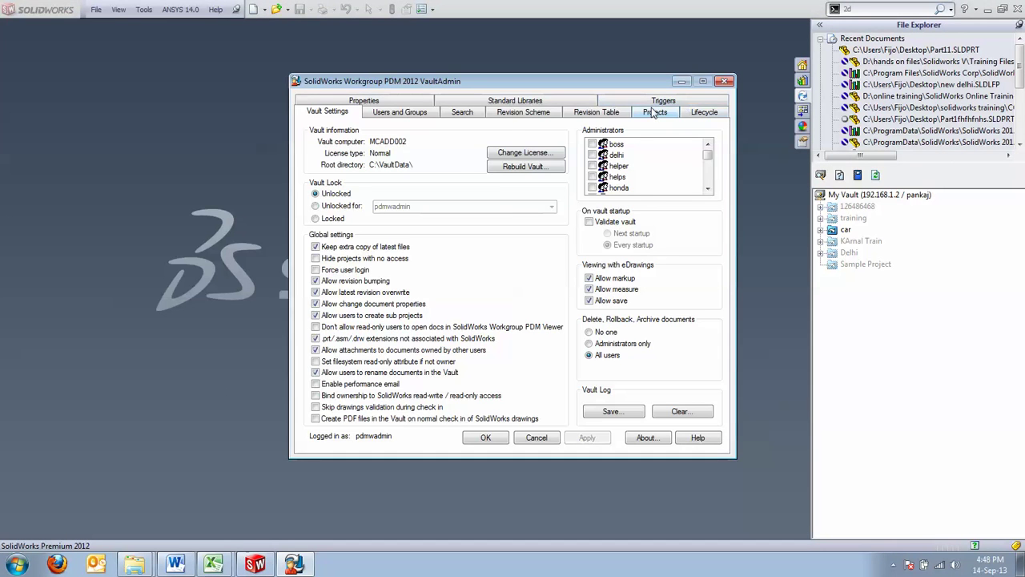
click(654, 112)
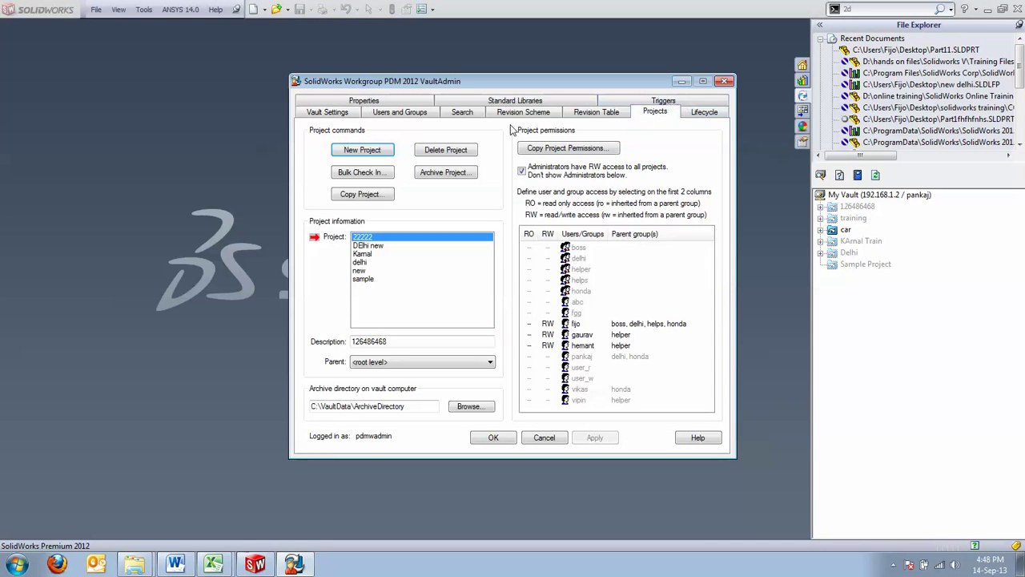
click(362, 261)
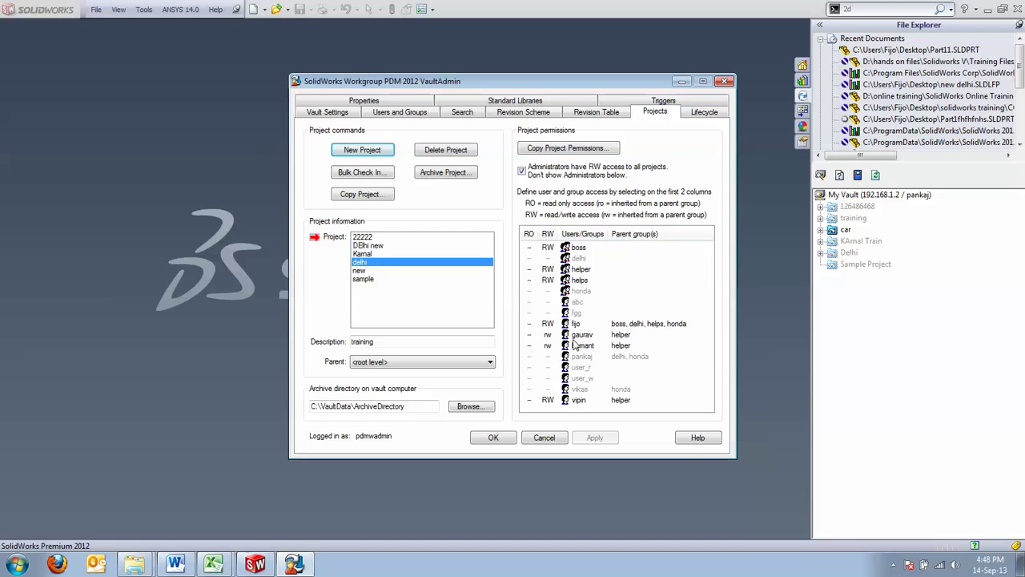
click(362, 271)
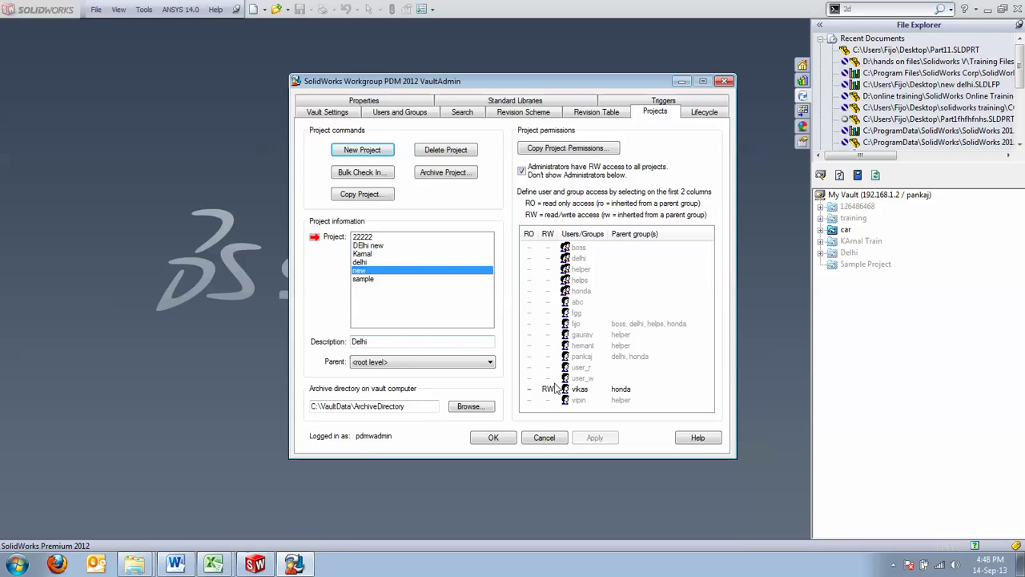
click(548, 324)
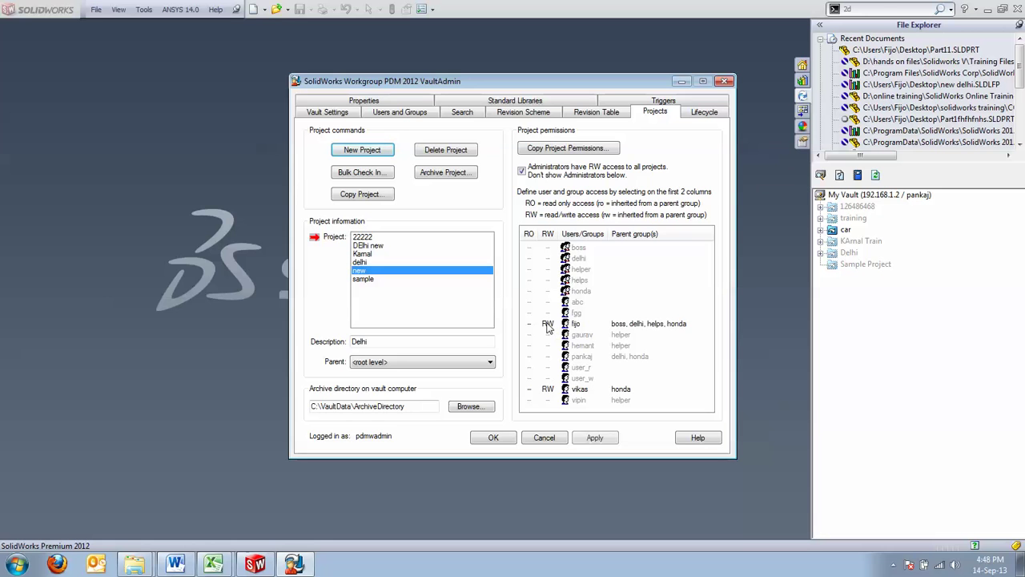
click(587, 439)
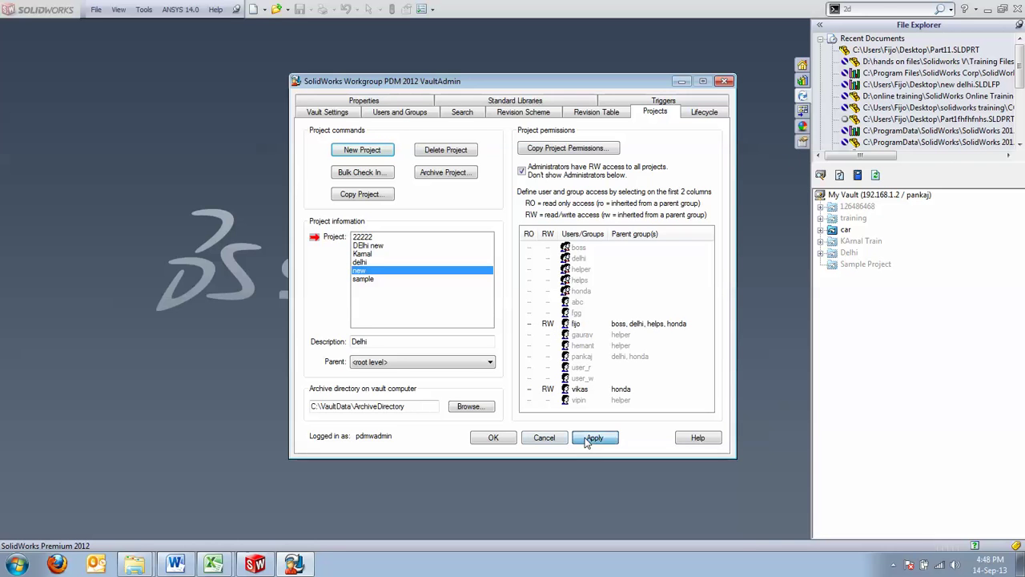
click(495, 438)
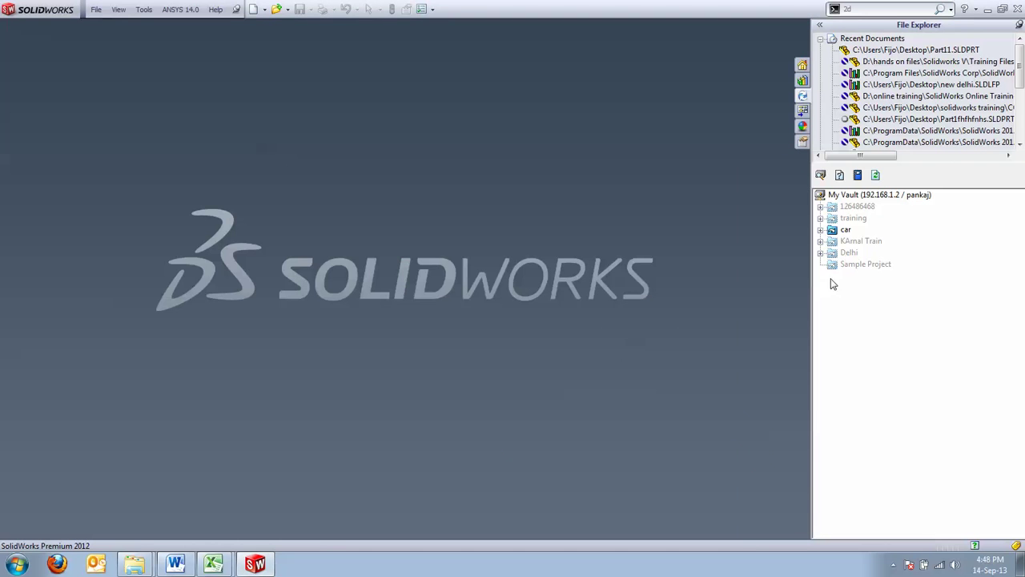
Log out, log back in as the original user, and expand Delhi to show Part11.SLDPRT A-01.
right_click(865, 196)
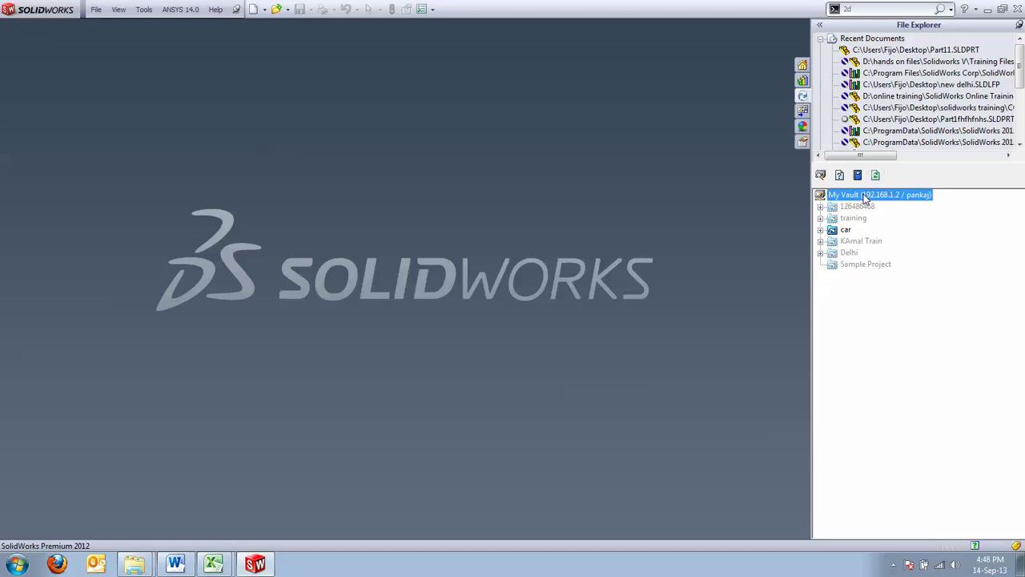
click(873, 274)
double_click(833, 196)
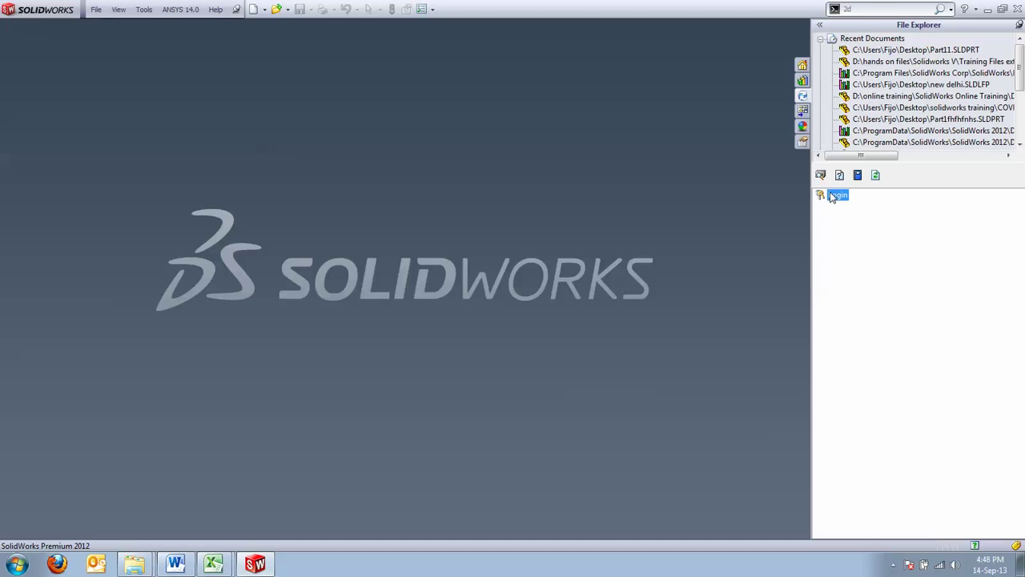
double_click(532, 300)
key(BackSpace)
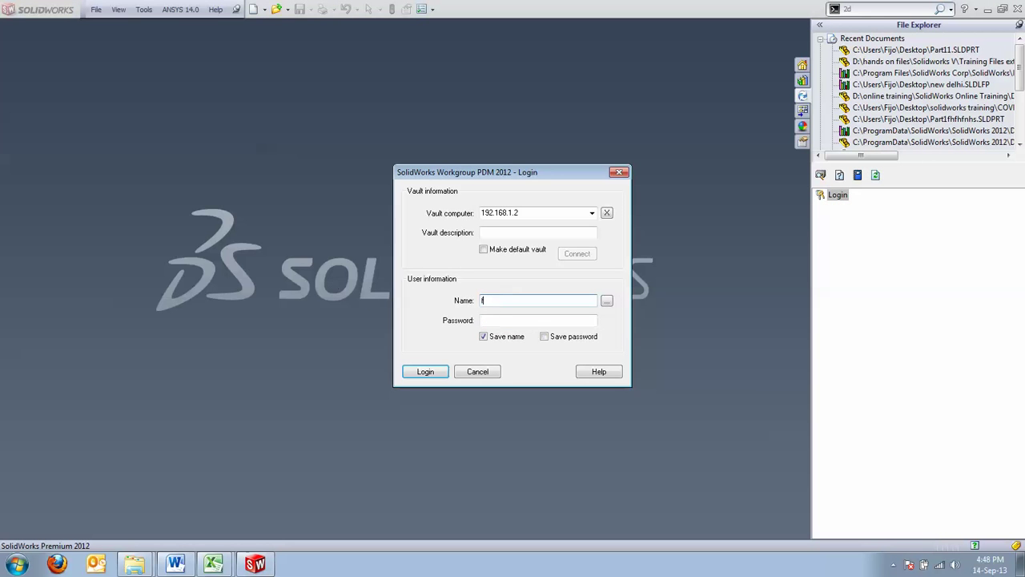
click(525, 320)
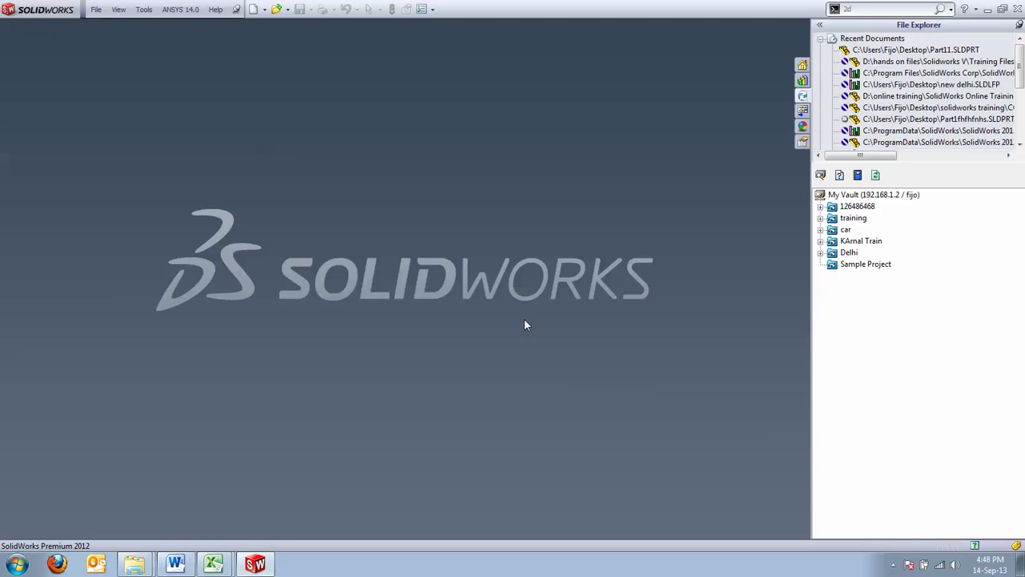
click(848, 252)
click(820, 253)
Open and check out Part11.SLDPRT A-01 from the Delhi project.
click(855, 264)
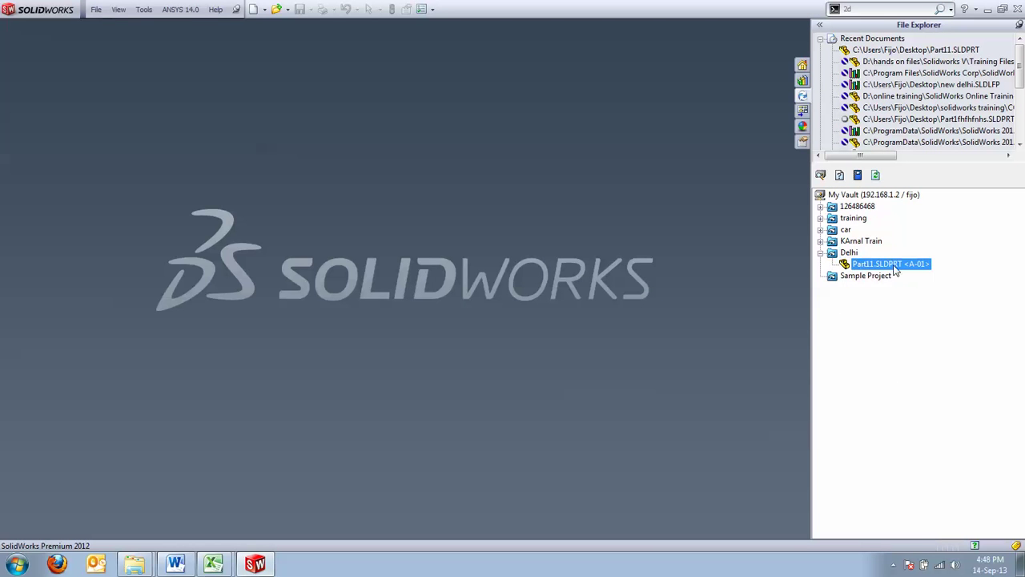
right_click(872, 271)
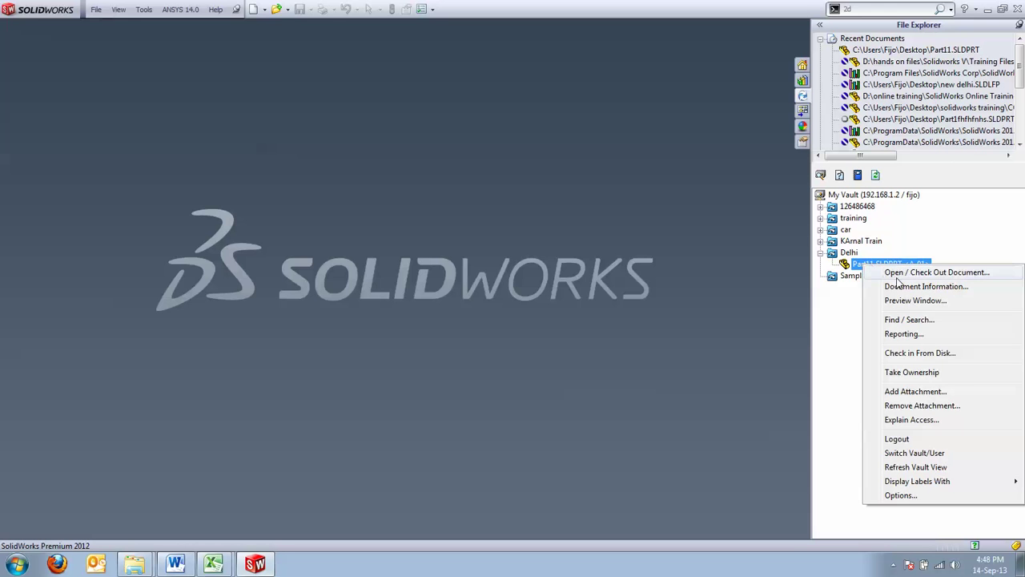
click(903, 273)
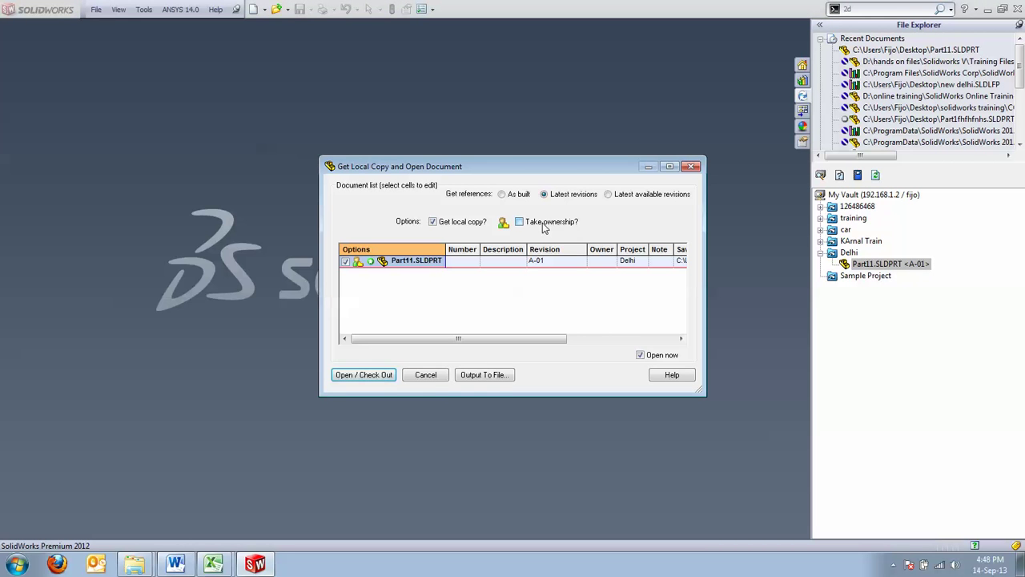
click(372, 374)
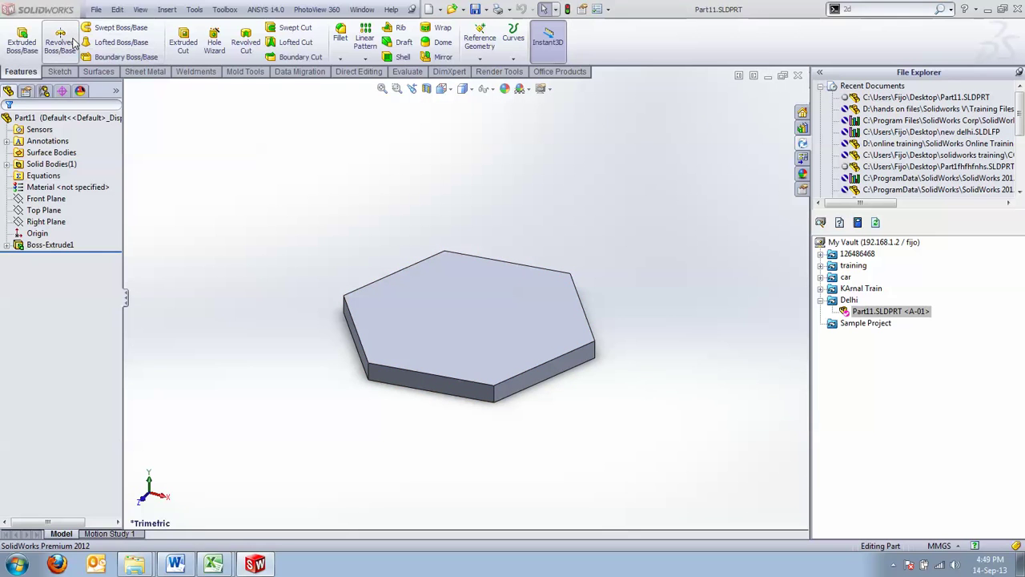
Sketch a circle at the origin on the plate's top face and extrude it 122 mm as Boss-Extrude2.
click(40, 38)
click(475, 296)
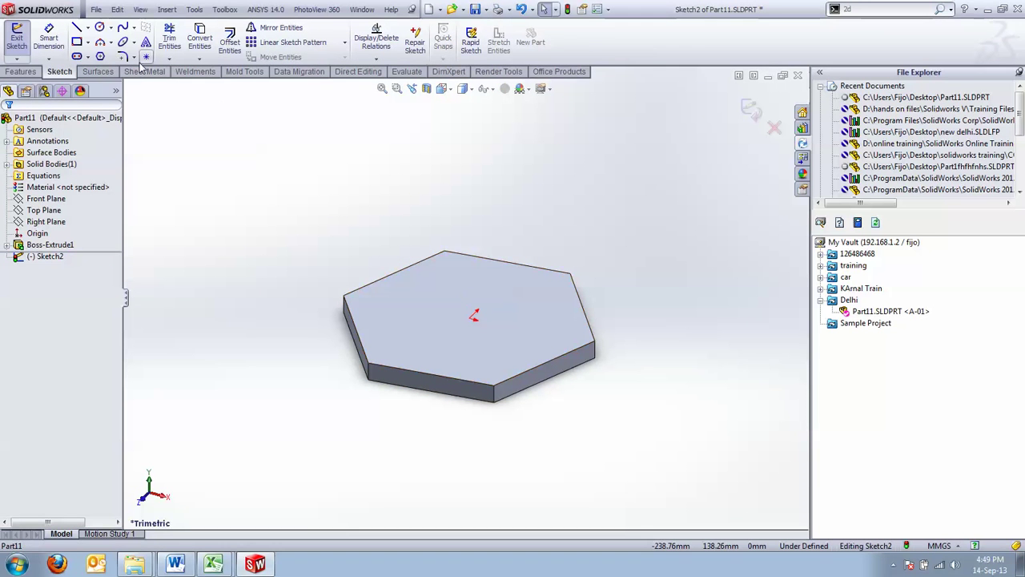
click(98, 29)
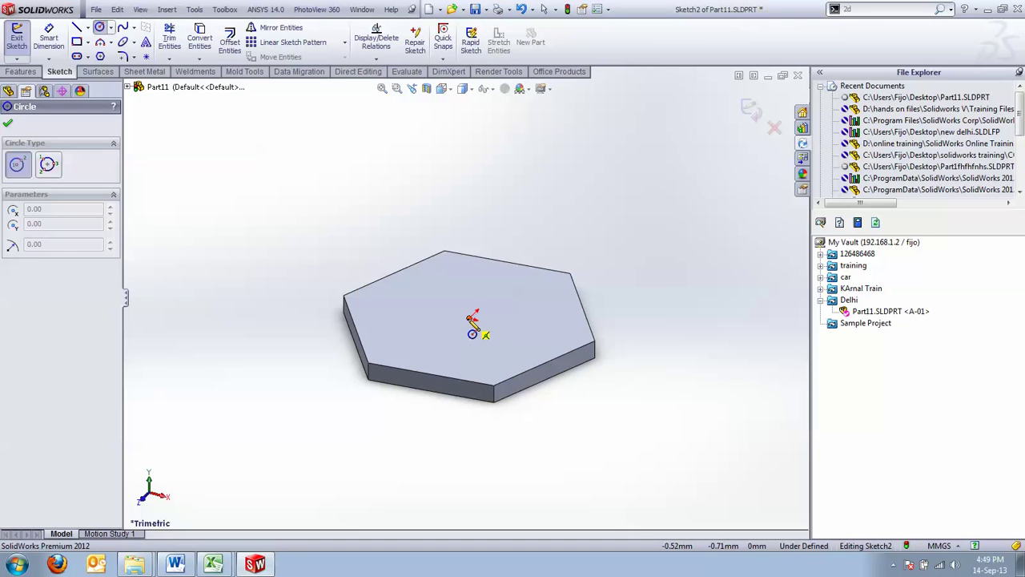
click(472, 318)
click(485, 355)
click(753, 109)
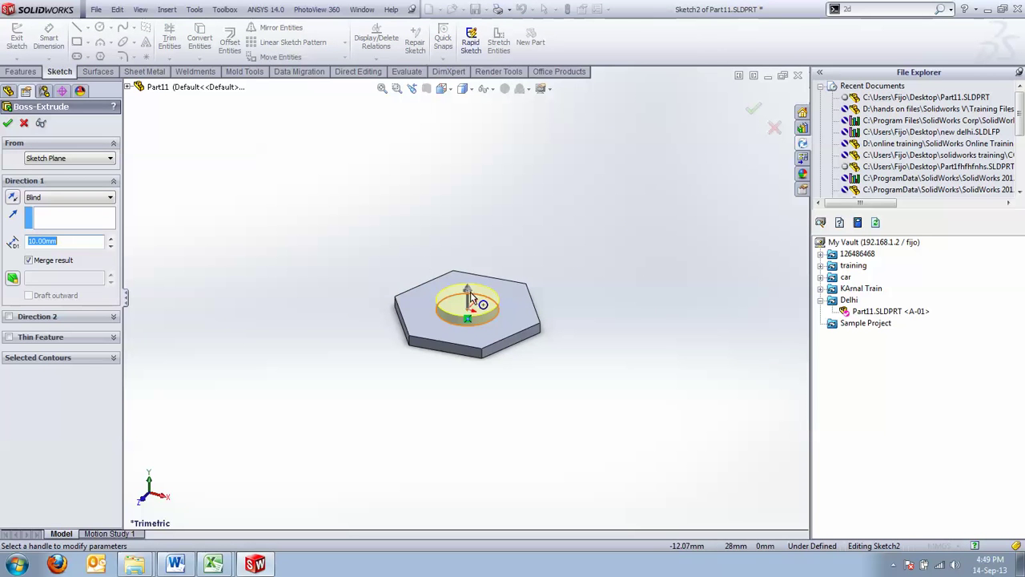
drag(468, 298, 467, 180)
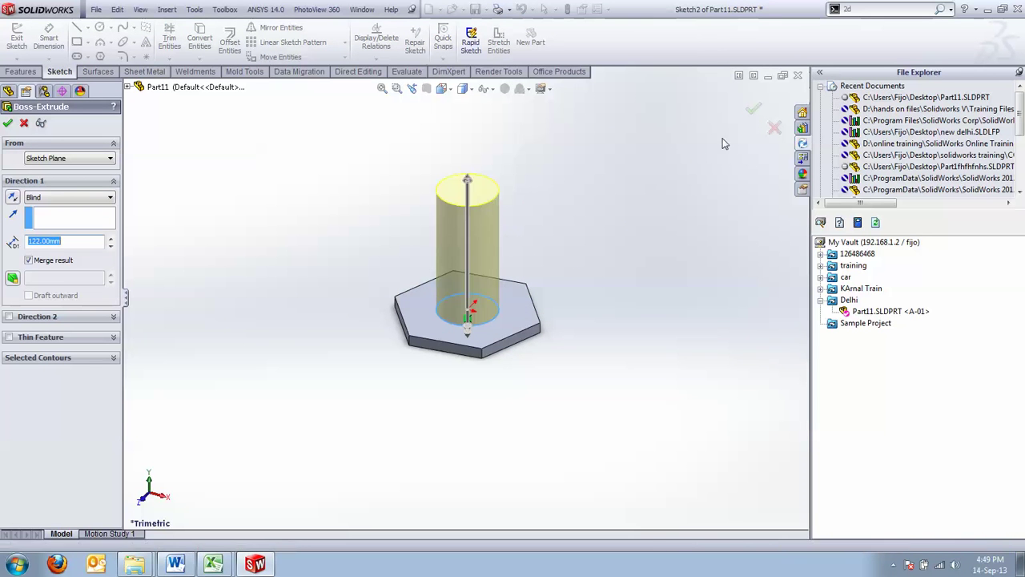
key(Return)
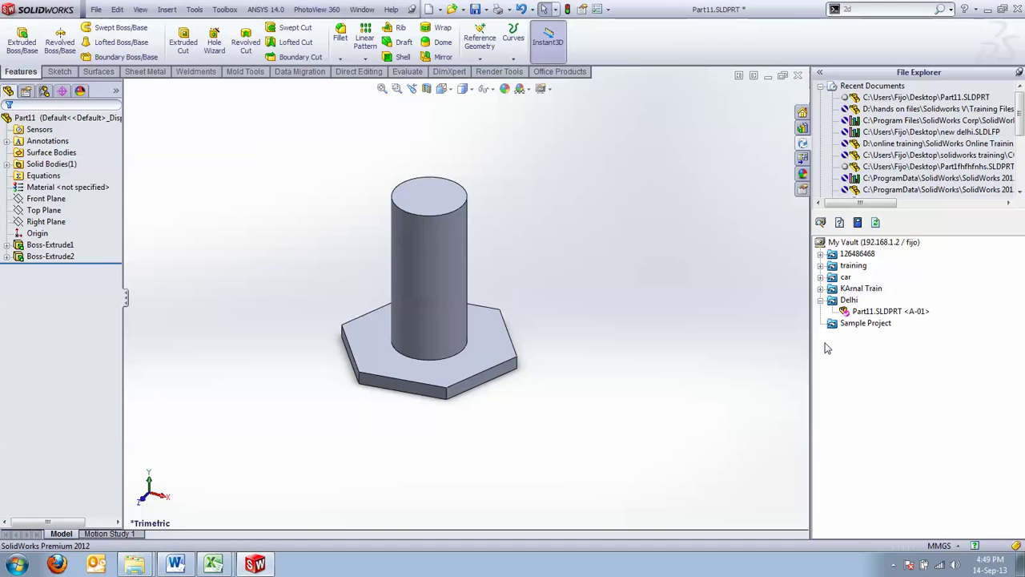
click(827, 348)
Save Part11 at the warning and check it into Delhi as revision A-02, leaving Delete local copy unticked.
right_click(840, 299)
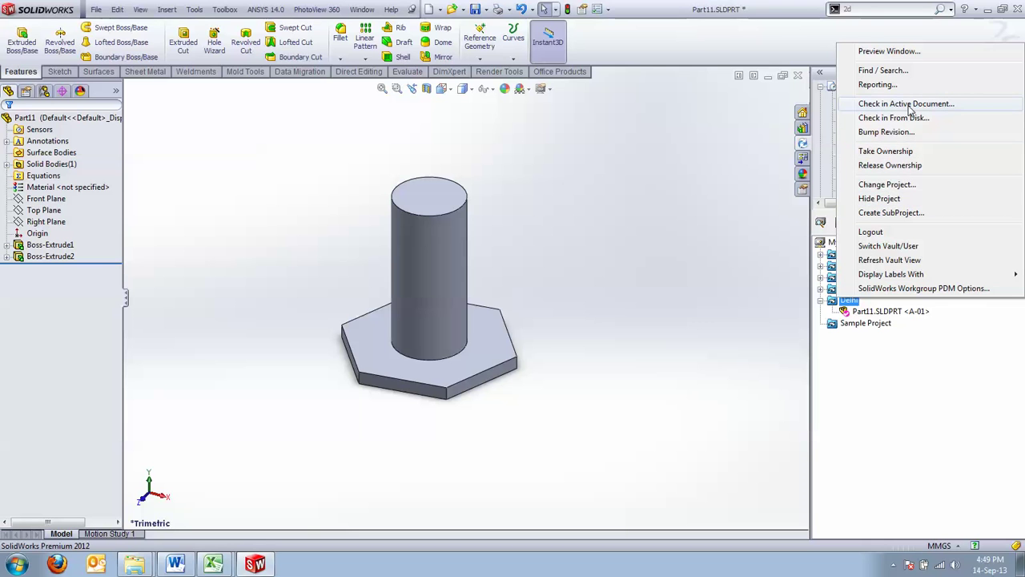
click(906, 104)
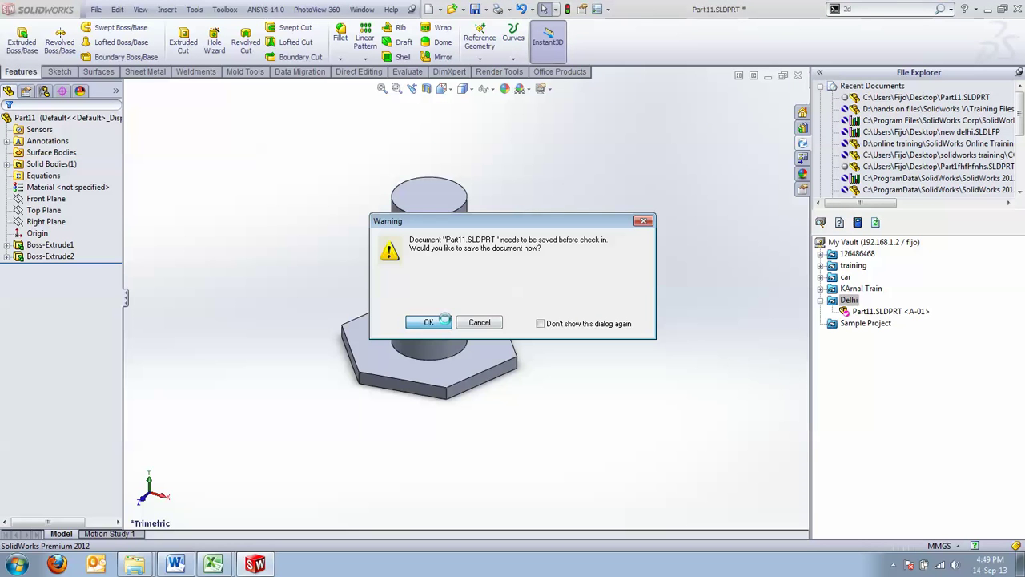
click(430, 322)
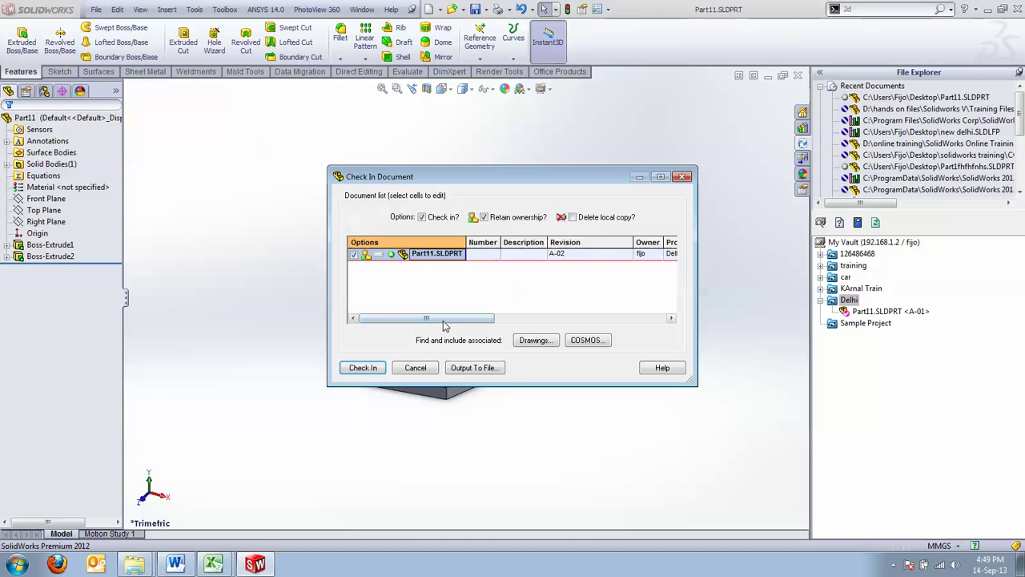
click(571, 217)
click(590, 219)
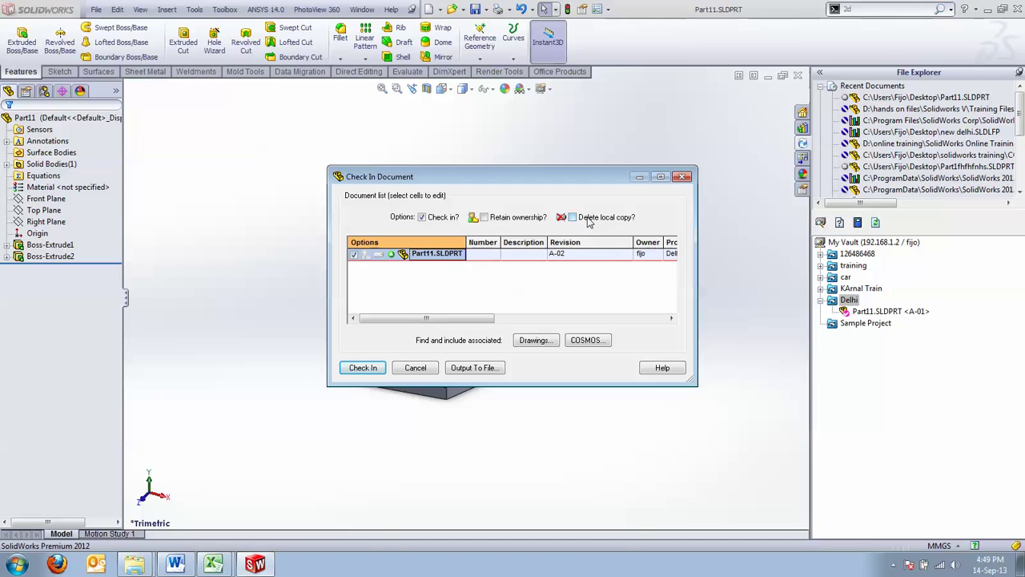
click(376, 372)
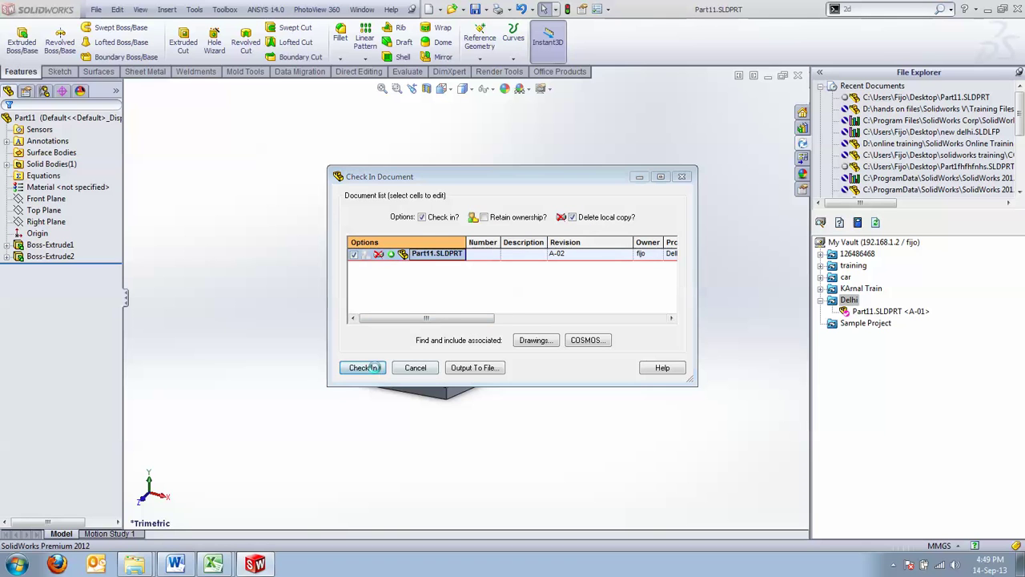
click(407, 322)
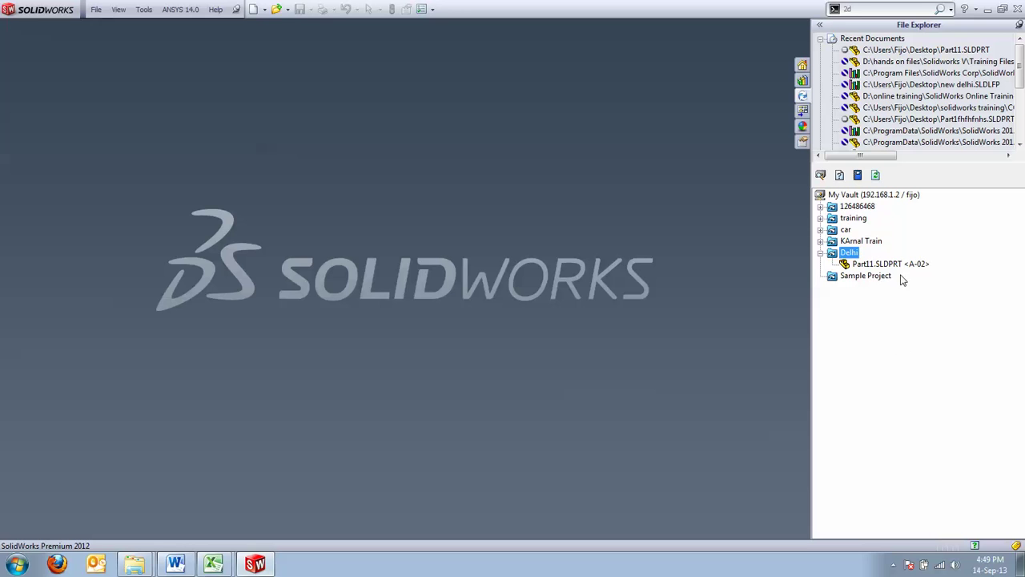
click(911, 265)
right_click(911, 269)
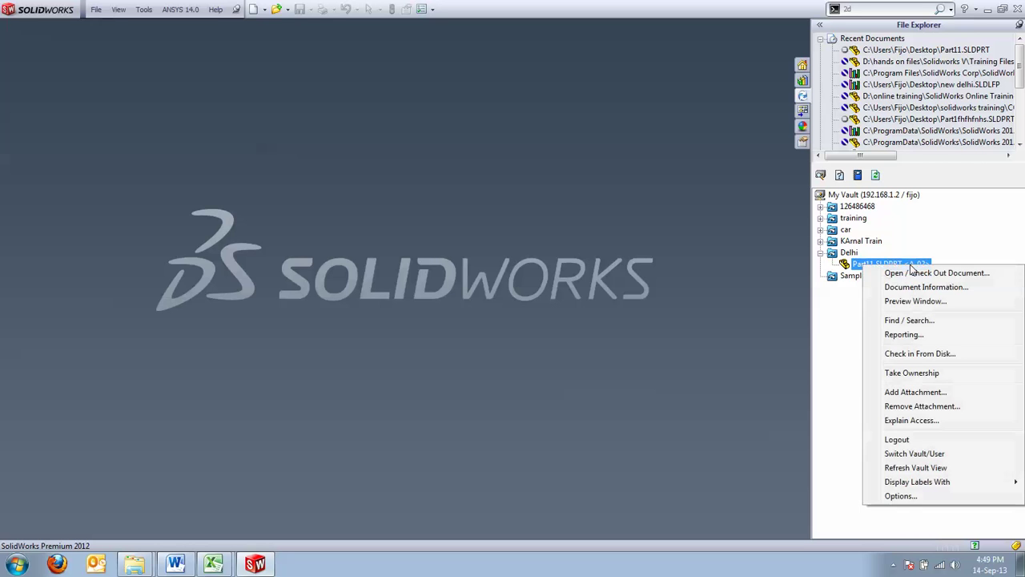
click(702, 282)
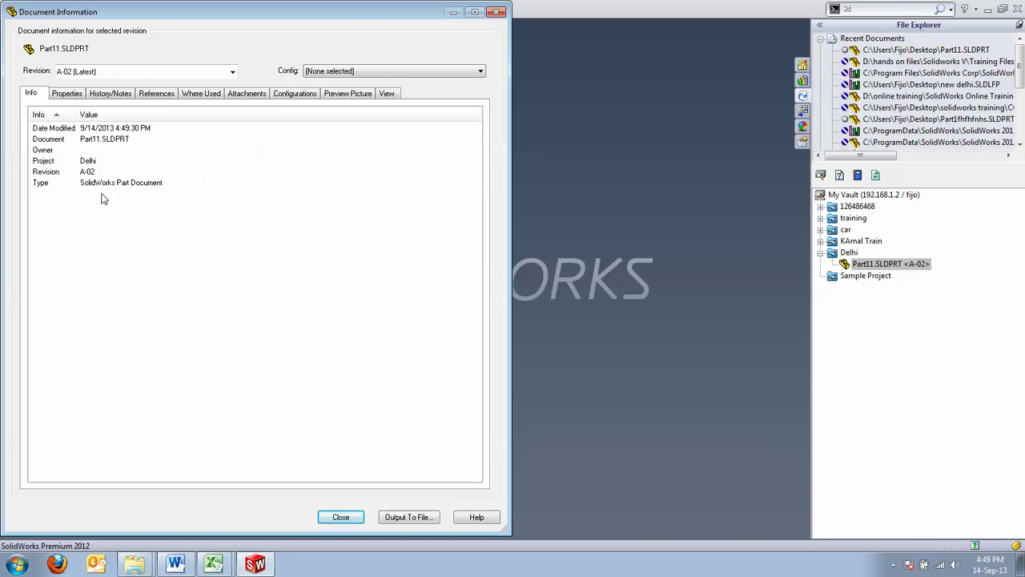
click(67, 94)
click(83, 71)
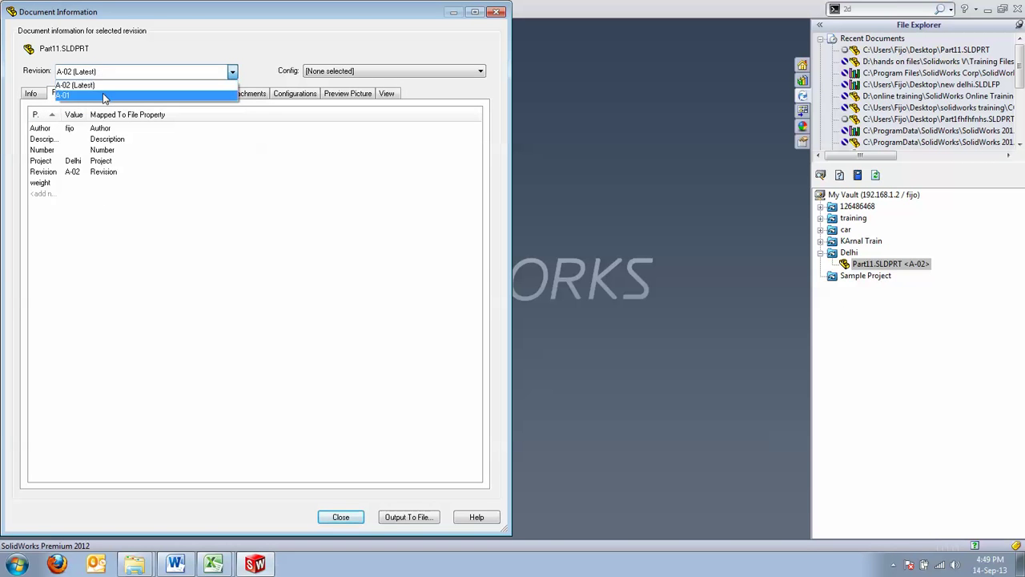
click(104, 96)
click(105, 73)
click(110, 85)
click(104, 94)
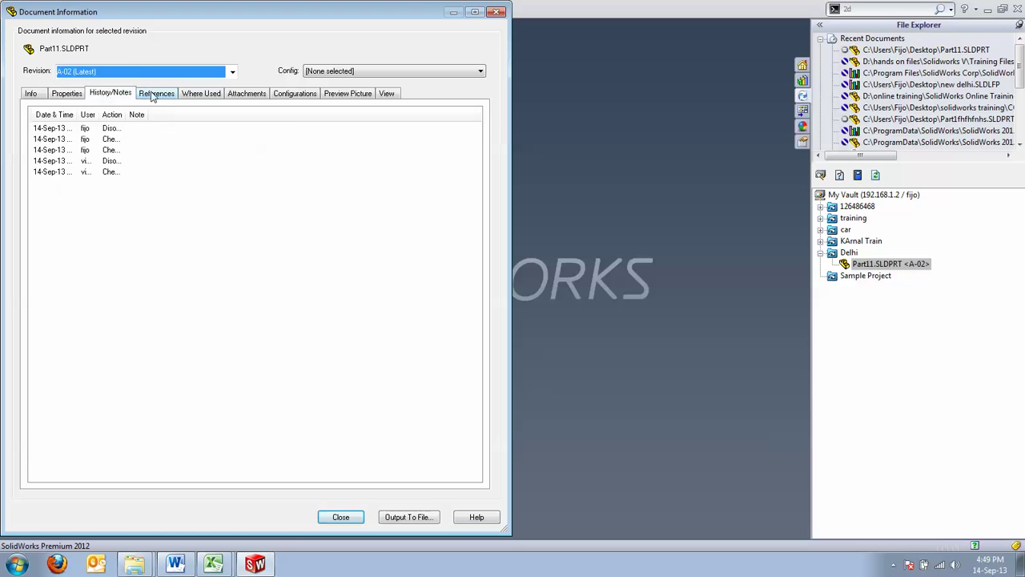
click(154, 95)
click(114, 95)
drag(125, 116, 165, 119)
double_click(145, 119)
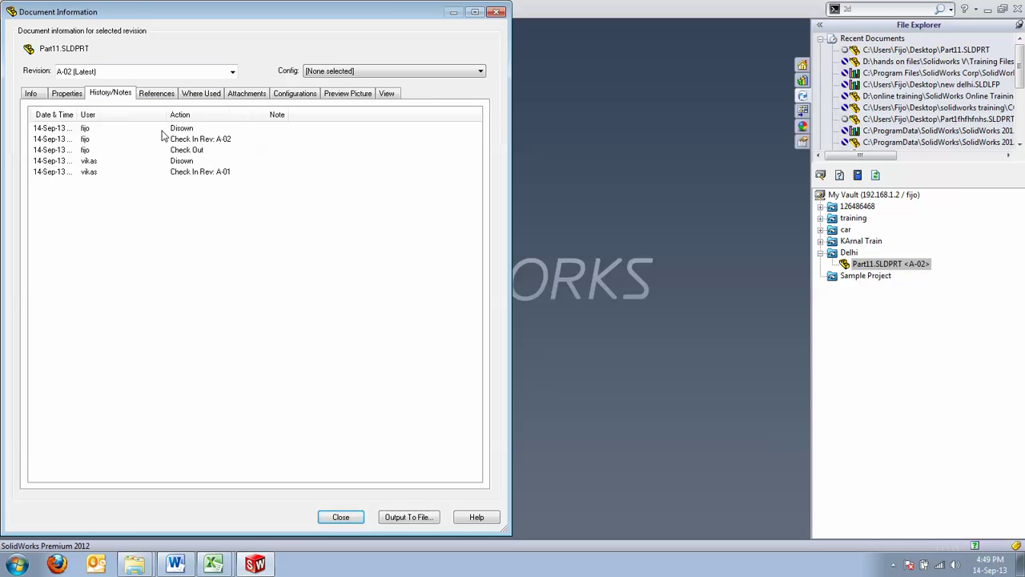
click(91, 161)
click(91, 171)
click(90, 150)
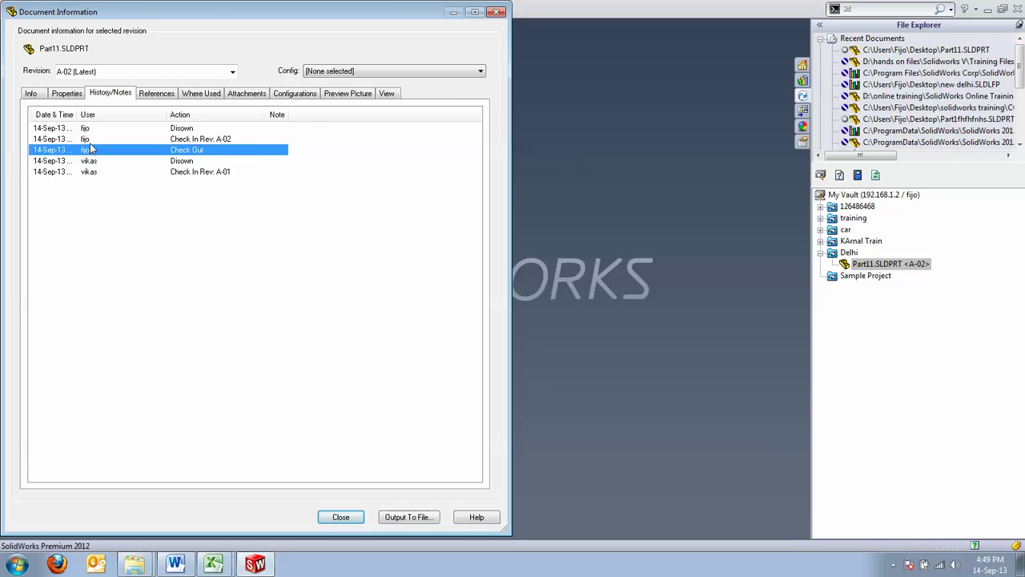
click(90, 139)
click(89, 128)
click(331, 95)
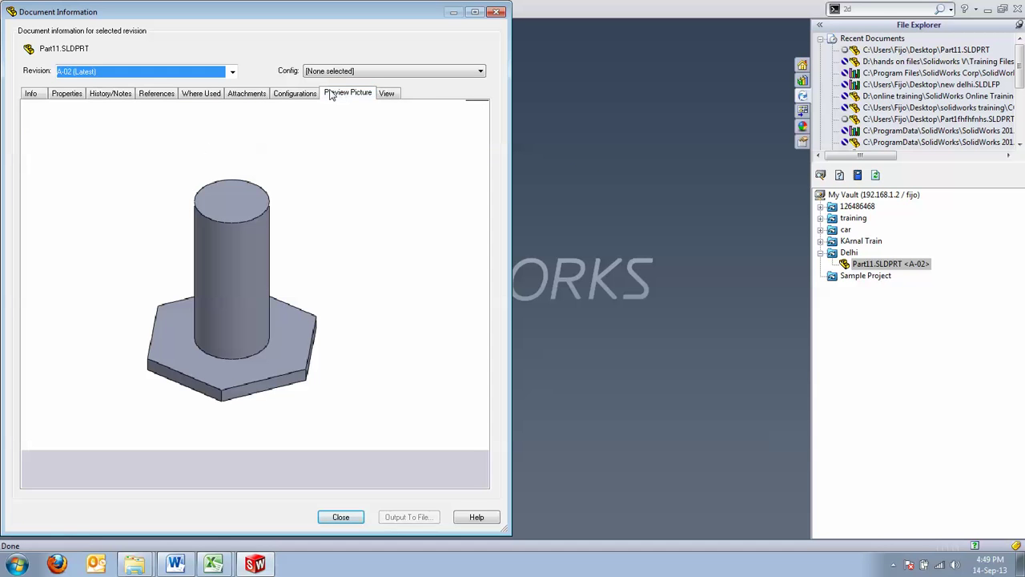
click(168, 72)
click(169, 94)
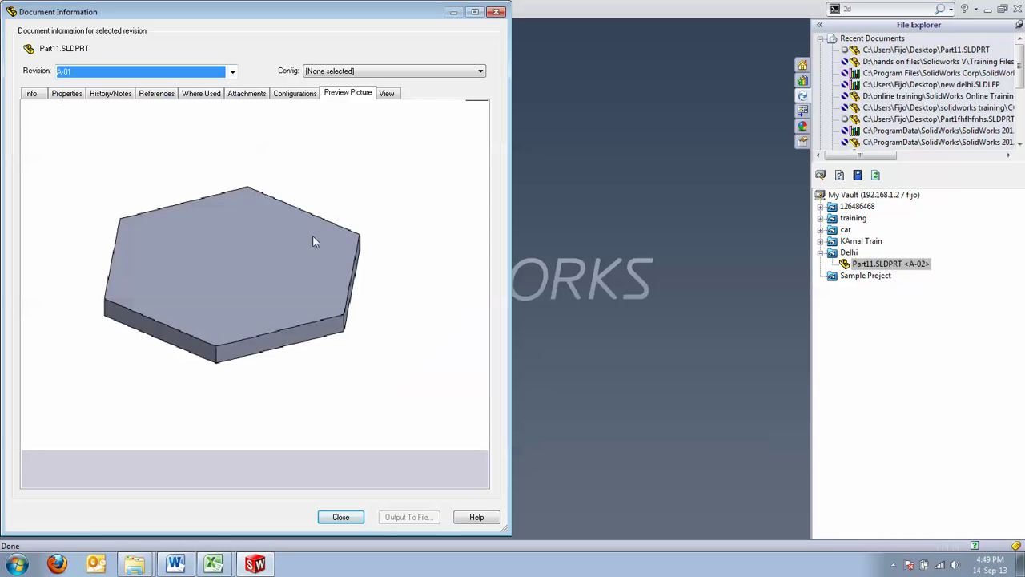
scroll(292, 339, up, 1)
scroll(292, 334, down, 1)
click(385, 94)
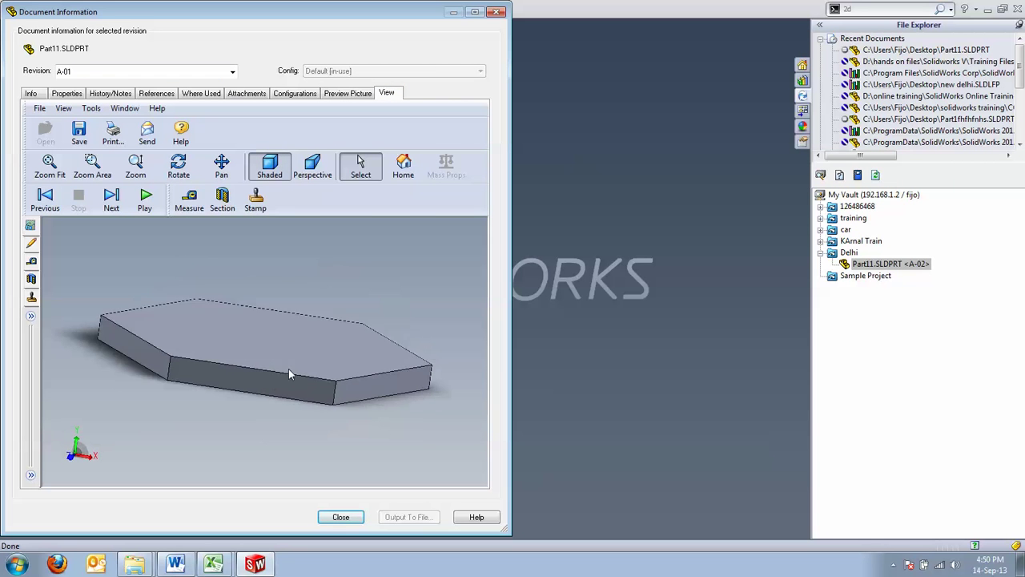
mouse_move(263, 383)
mouse_down()
mouse_move(288, 369)
mouse_move(225, 396)
mouse_move(315, 376)
mouse_up()
click(232, 72)
click(80, 95)
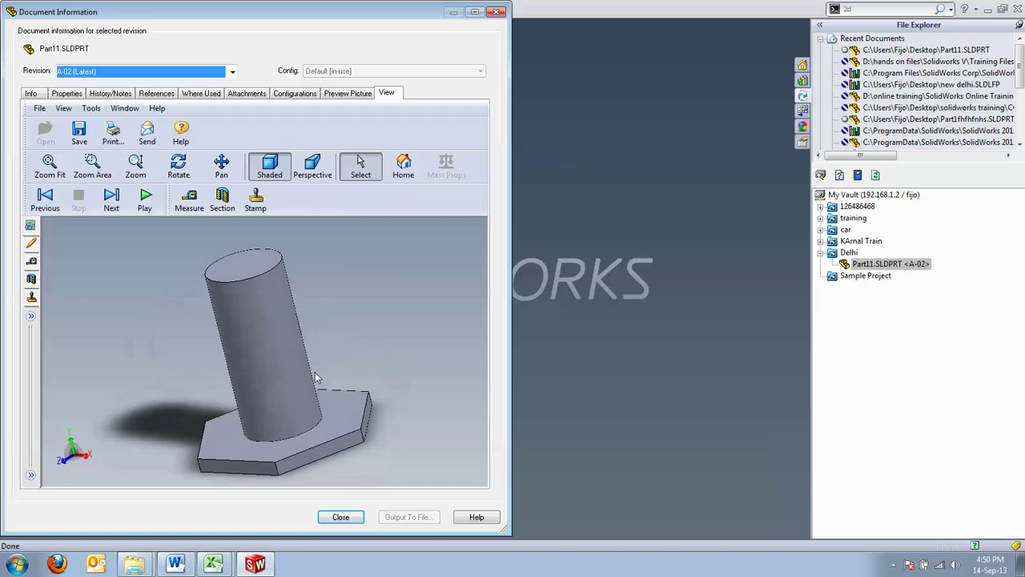
click(342, 517)
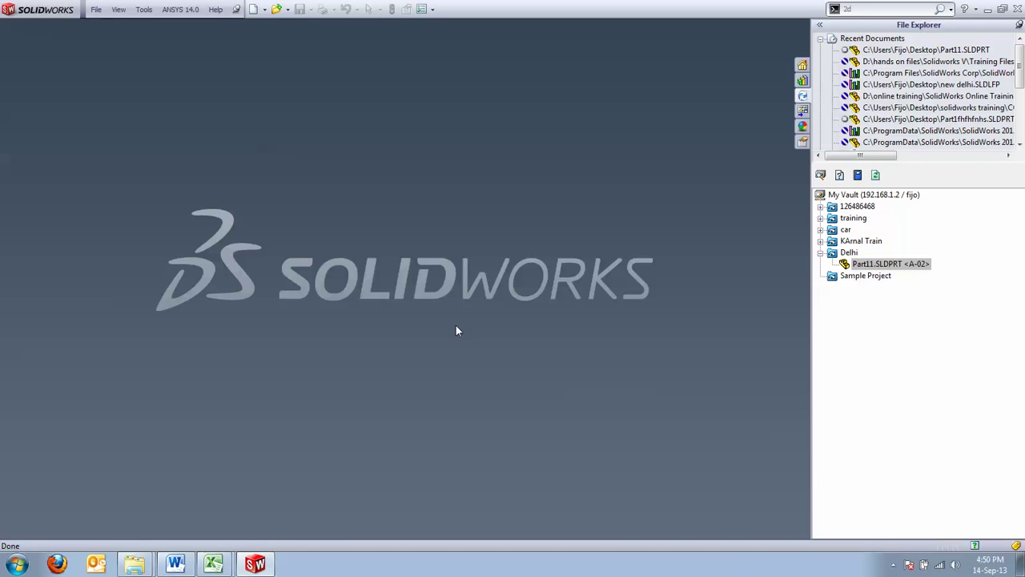
Select Part11.SLDPRT A-02 in the vault tree.
click(887, 348)
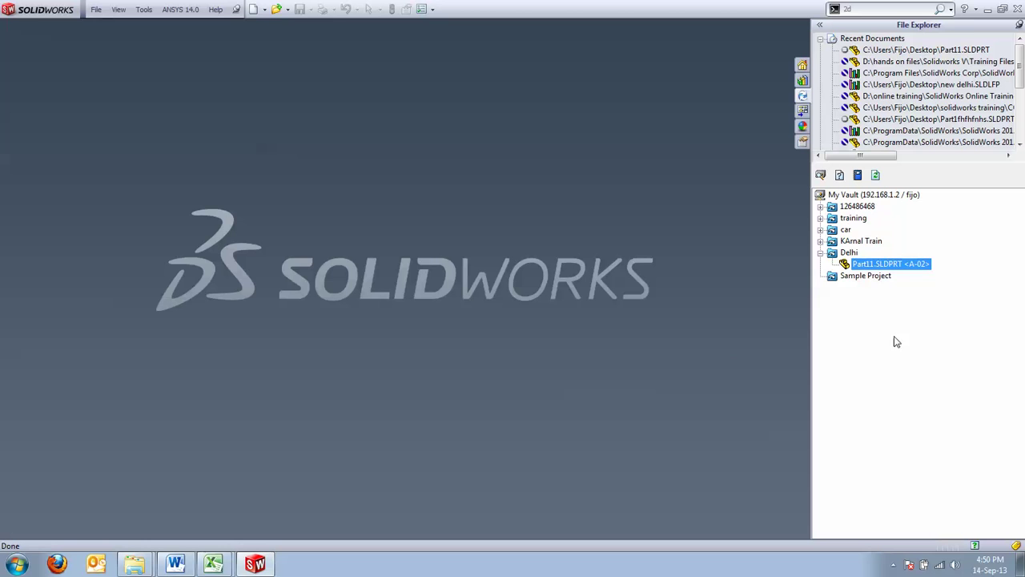
click(875, 174)
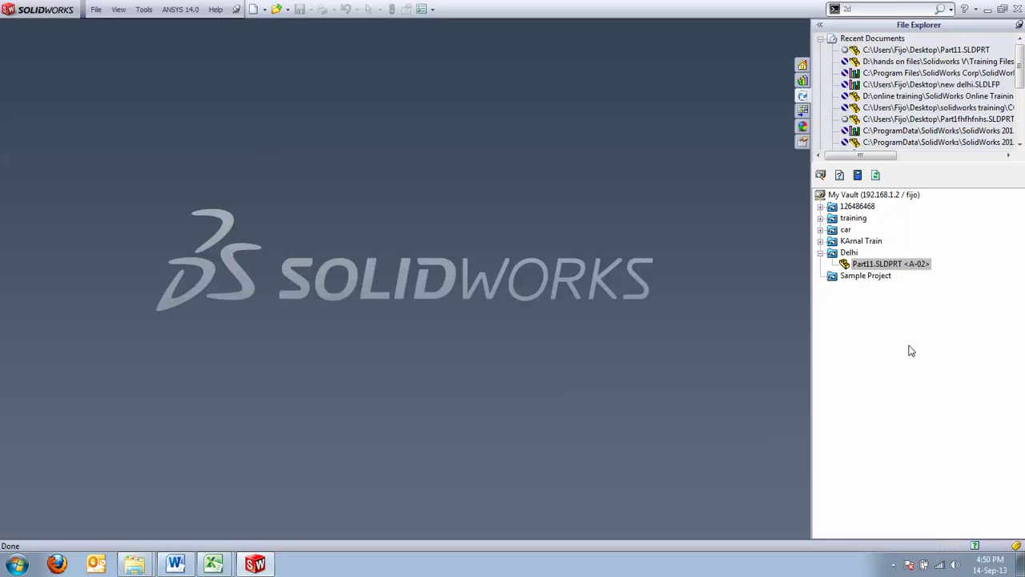
click(910, 350)
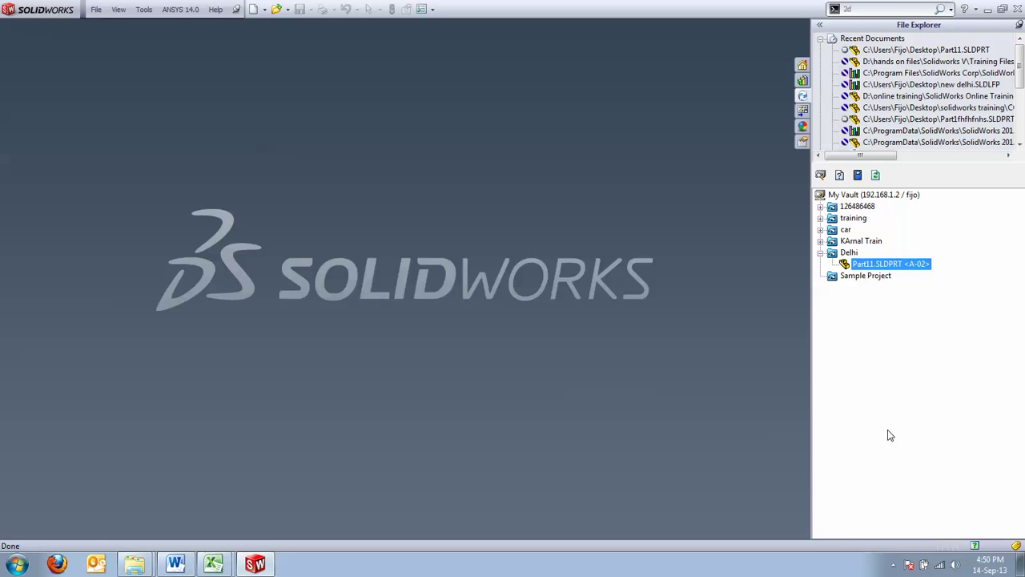
Expand the Desktop folder in the local file browser and scroll down to its files.
click(836, 104)
scroll(837, 108, down, 3)
scroll(838, 116, down, 2)
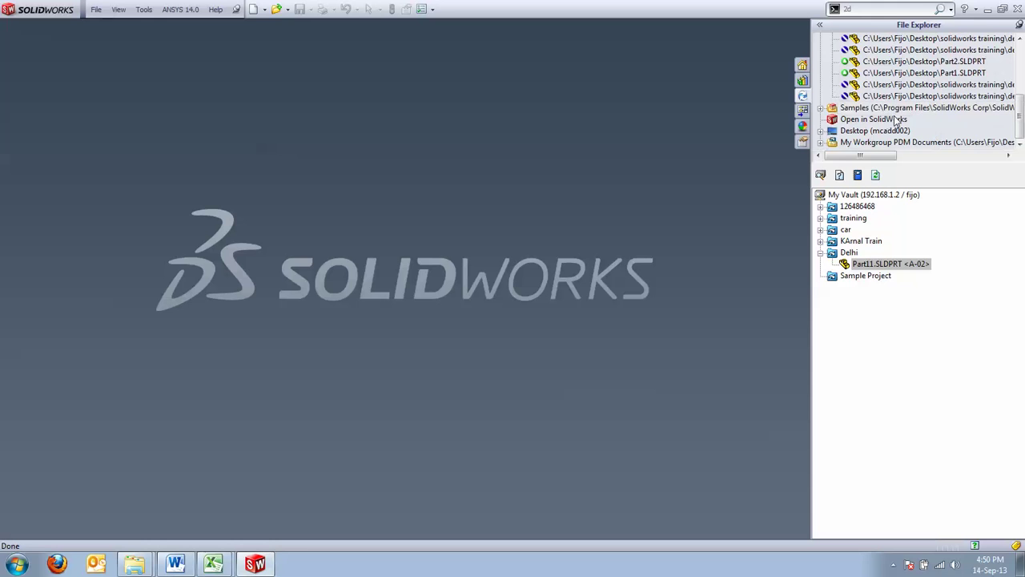
click(820, 130)
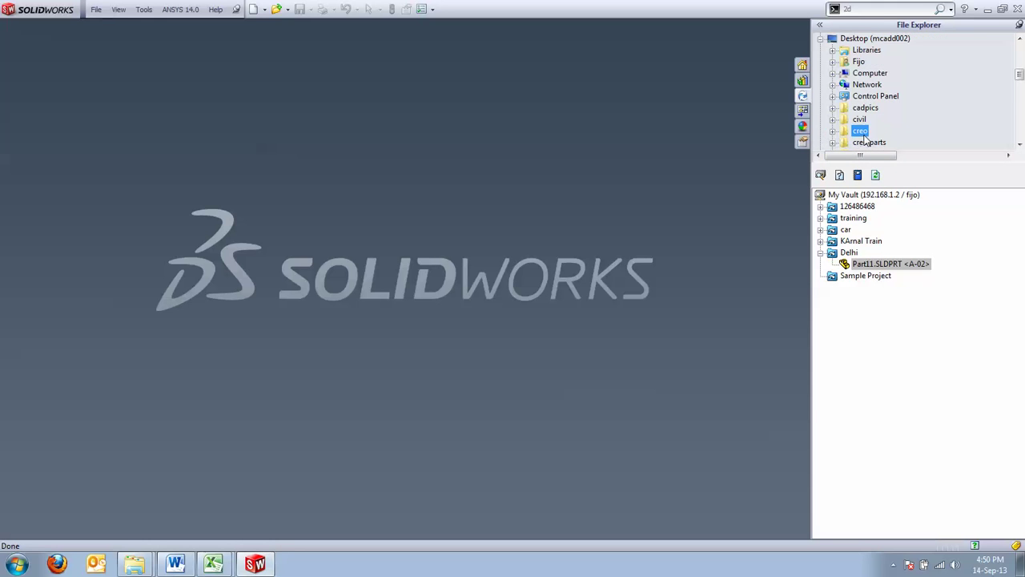
scroll(866, 140, down, 3)
scroll(866, 140, down, 5)
scroll(866, 140, down, 1)
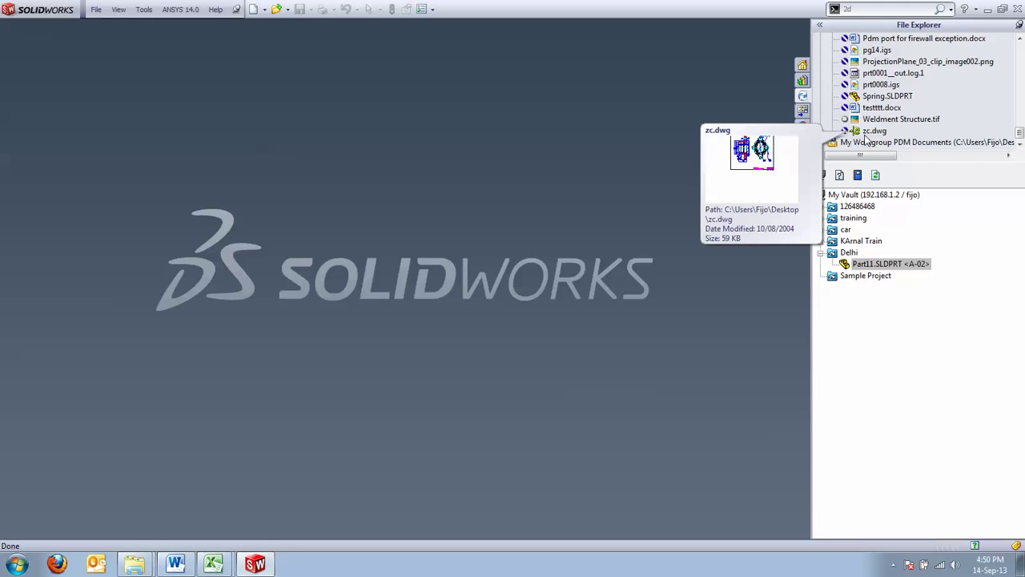
Check Weldment Structure.tif in as revision A-04, accepting the identical-version and ownership questions.
right_click(879, 122)
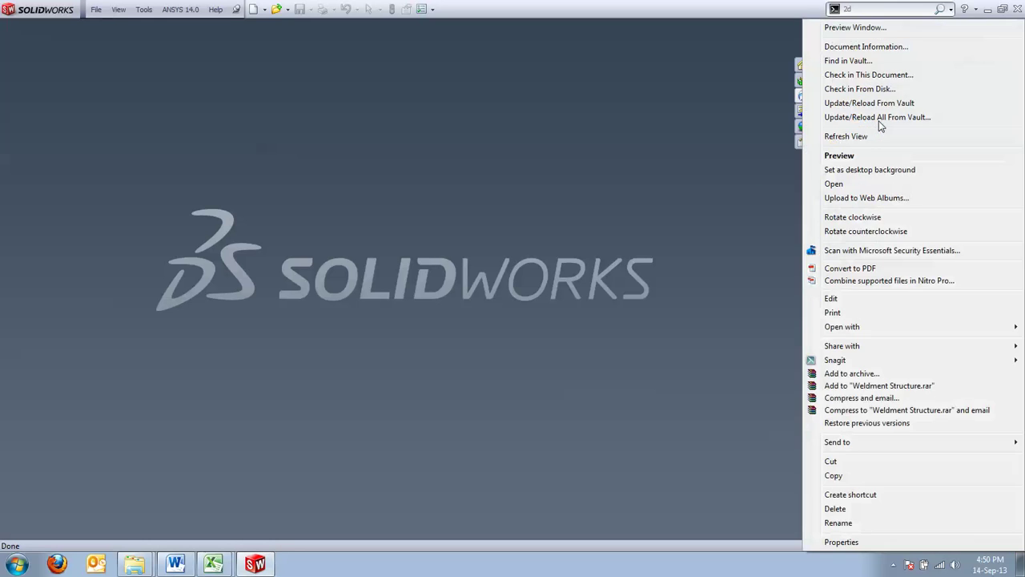
click(769, 201)
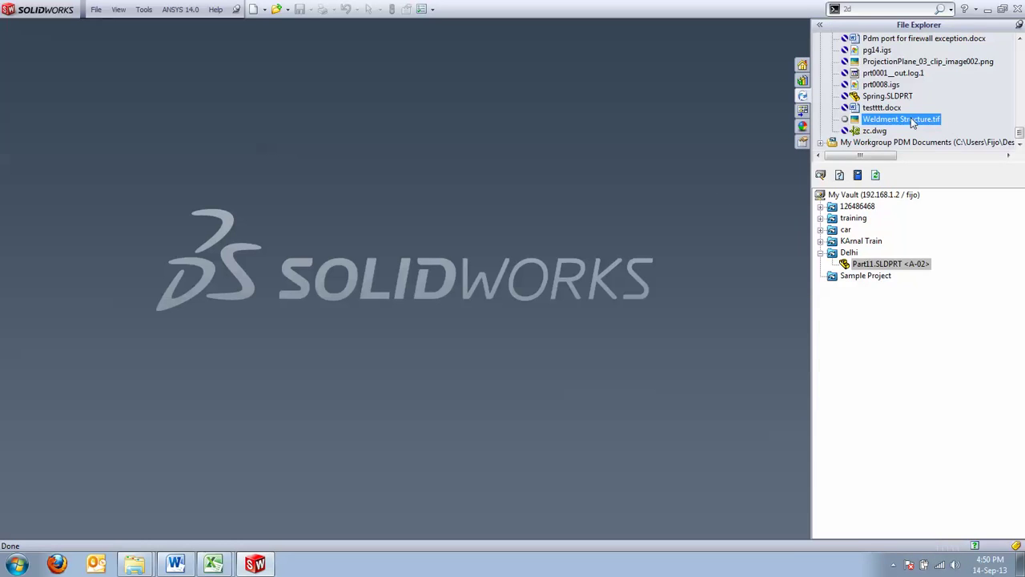
right_click(912, 122)
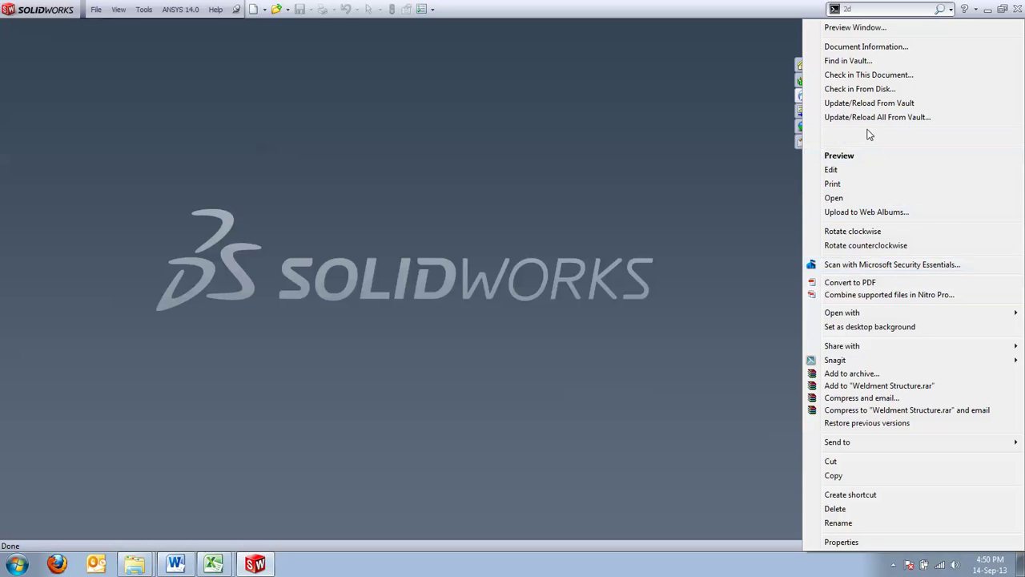
click(882, 77)
click(437, 218)
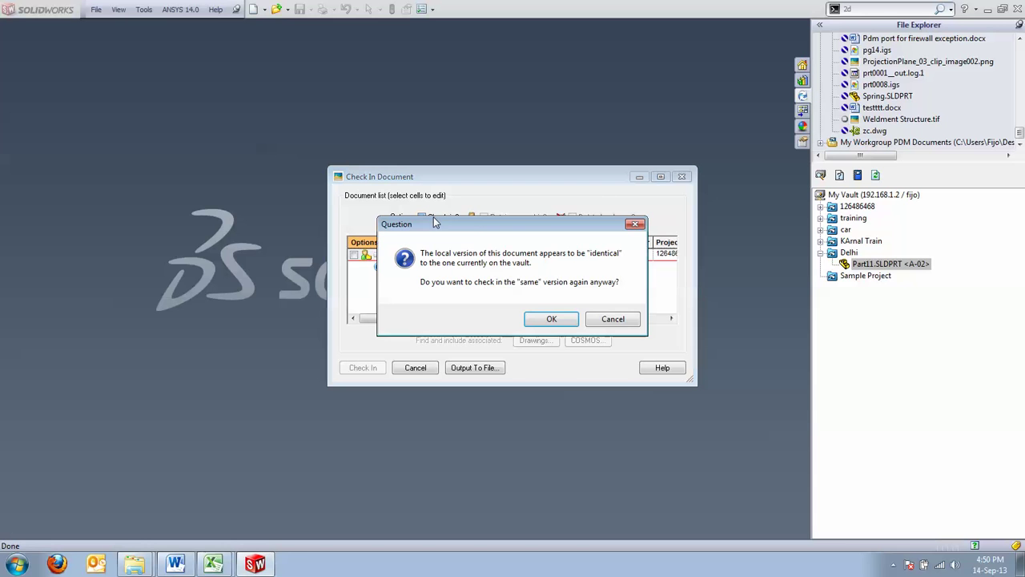
click(535, 309)
click(549, 314)
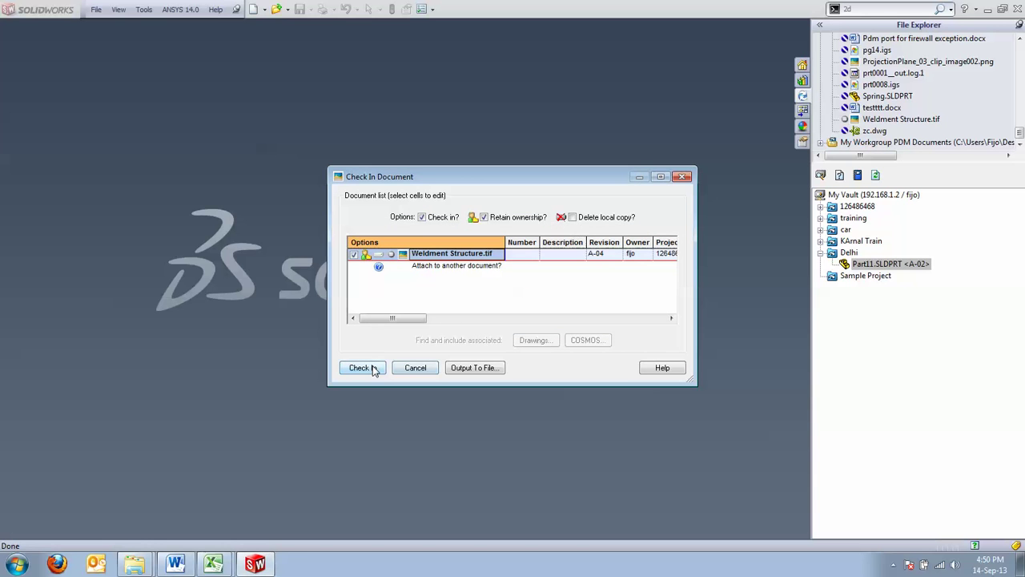
click(373, 368)
click(434, 320)
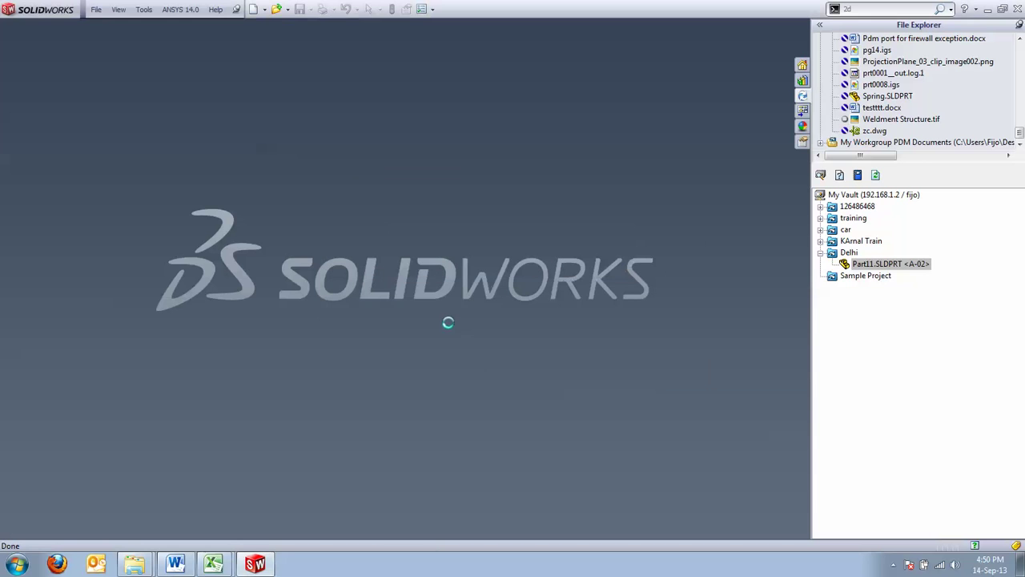